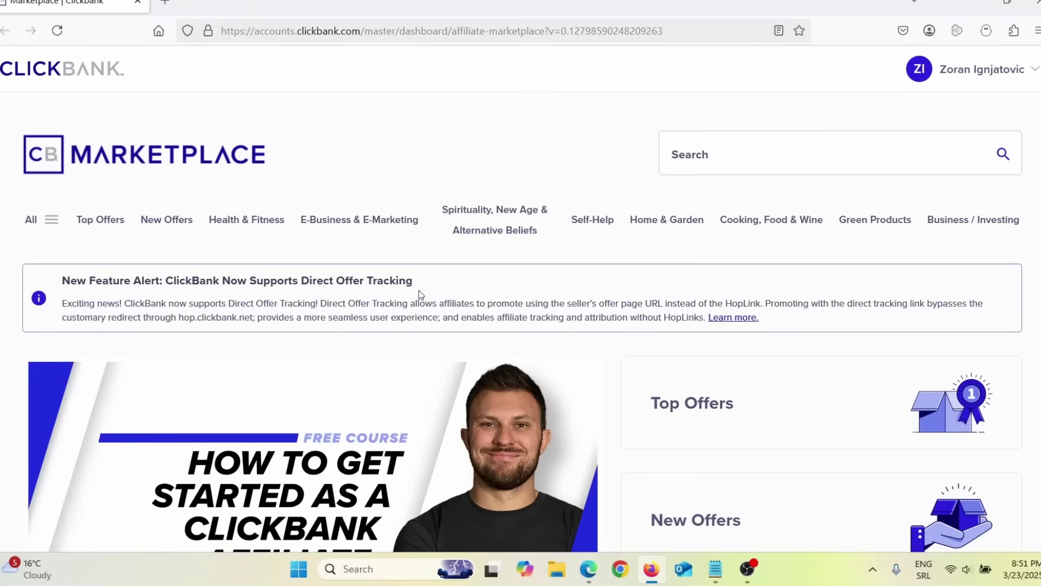
Browse the E-Business & E-Marketing offers and check the average $/conversion of the first two listings.
{"action": "left_click", "coordinate": [335, 233]}
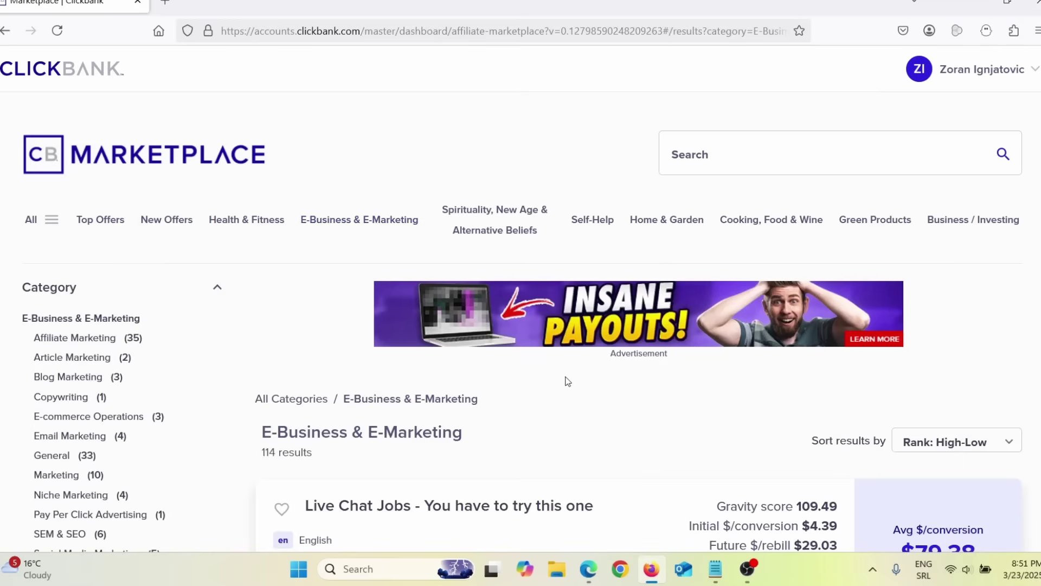
{"action": "scroll", "coordinate": [603, 409], "scroll_direction": "down", "scroll_amount": 4}
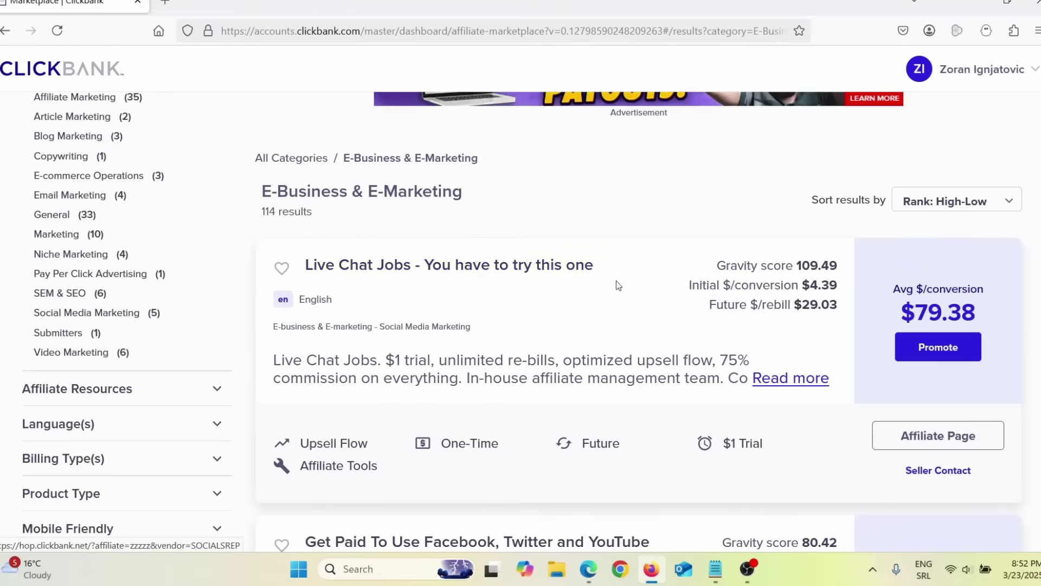
{"action": "left_click_drag", "start_coordinate": [873, 323], "coordinate": [979, 319]}
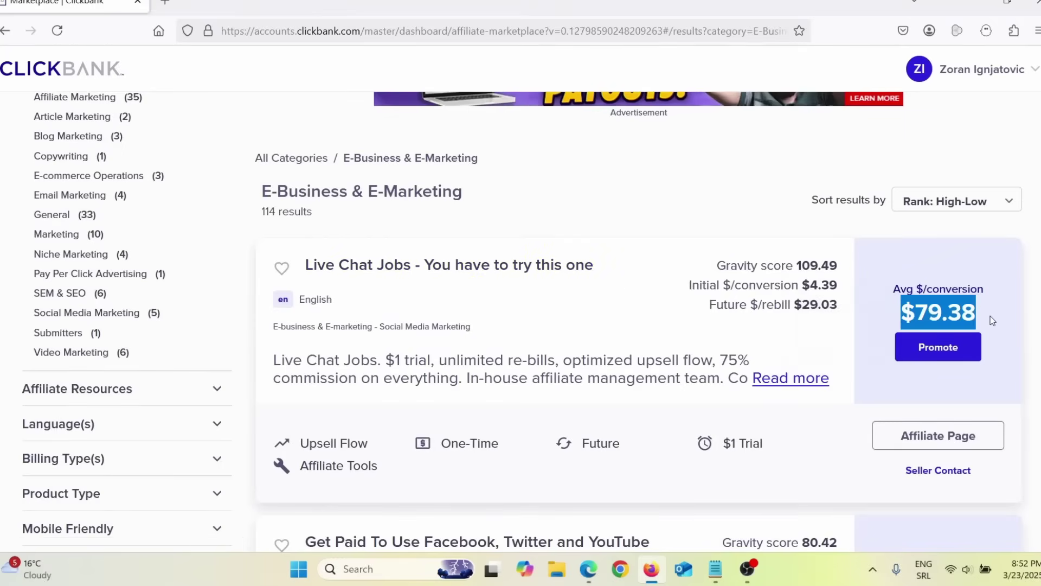
{"action": "scroll", "coordinate": [685, 293], "scroll_direction": "down", "scroll_amount": 6}
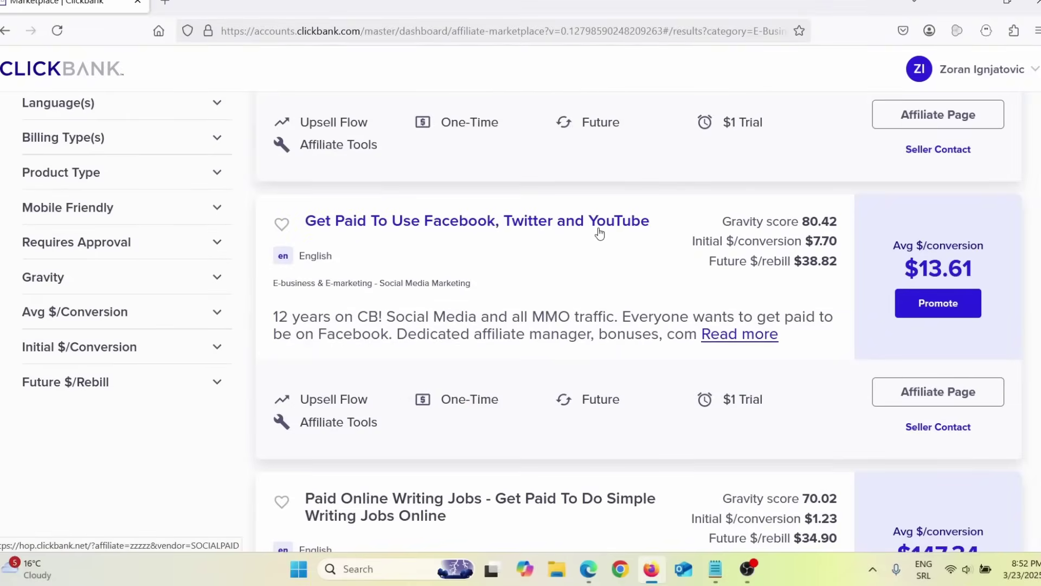
{"action": "left_click_drag", "start_coordinate": [881, 270], "coordinate": [1010, 274]}
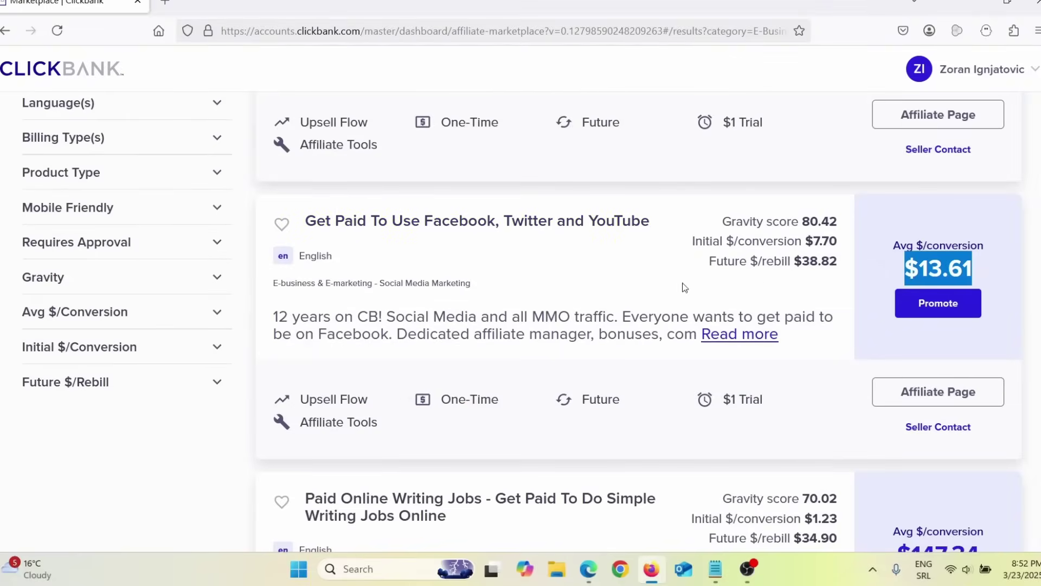
{"action": "left_click_drag", "start_coordinate": [646, 218], "coordinate": [399, 211]}
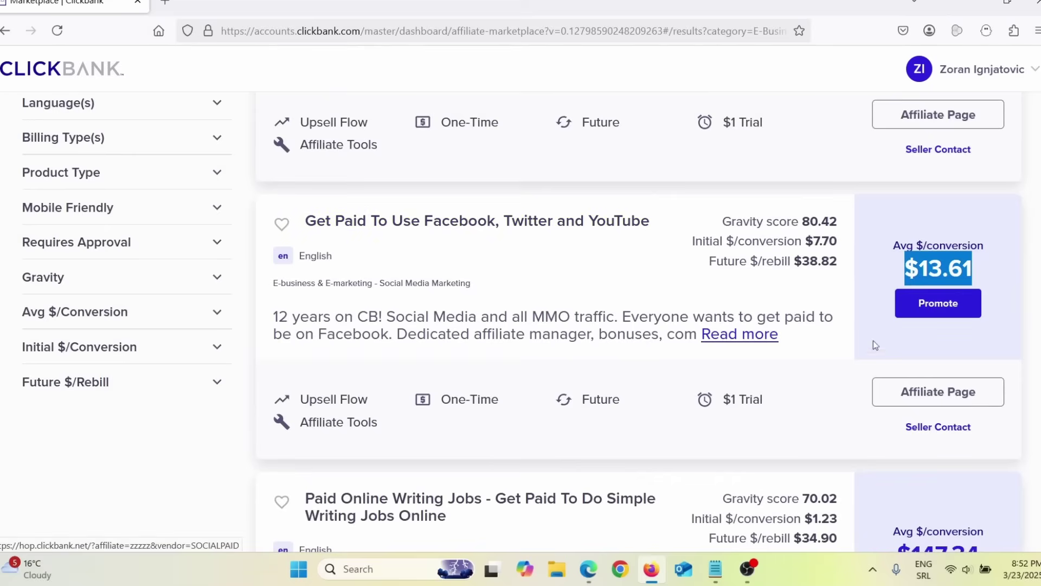
Open the affiliate page of the "Get Paid To Use Facebook, Twitter and YouTube" offer and look through its sales funnel.
{"action": "left_click", "coordinate": [917, 393]}
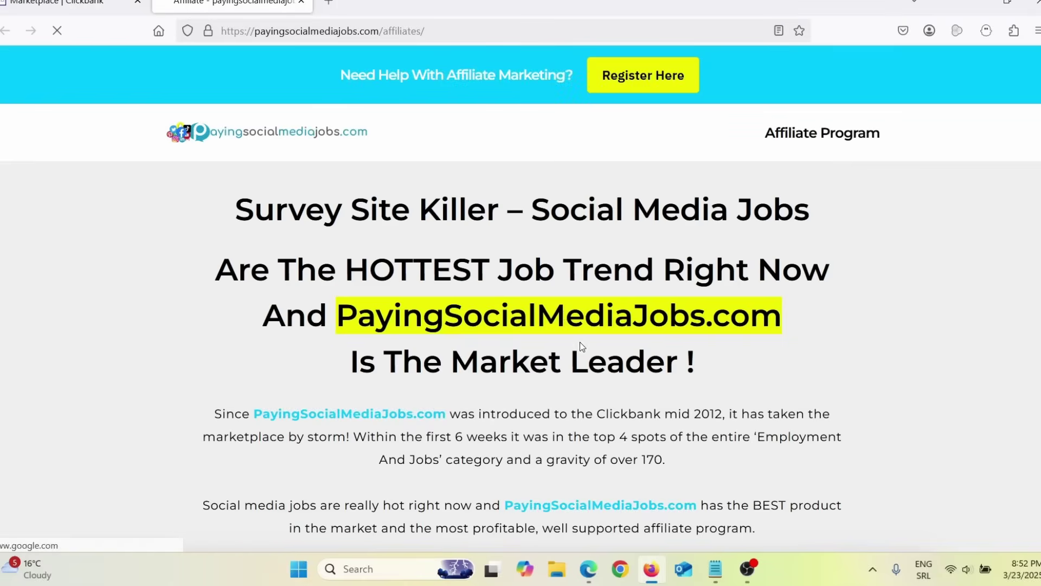
{"action": "scroll", "coordinate": [579, 341], "scroll_direction": "down", "scroll_amount": 8}
{"action": "scroll", "coordinate": [581, 346], "scroll_direction": "down", "scroll_amount": 10}
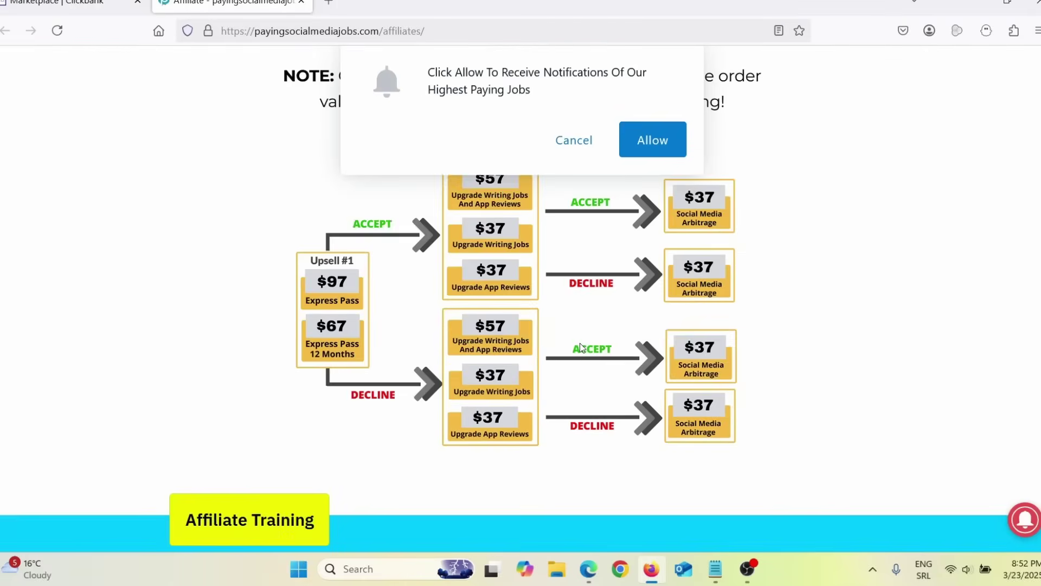
{"action": "scroll", "coordinate": [580, 343], "scroll_direction": "up", "scroll_amount": 15}
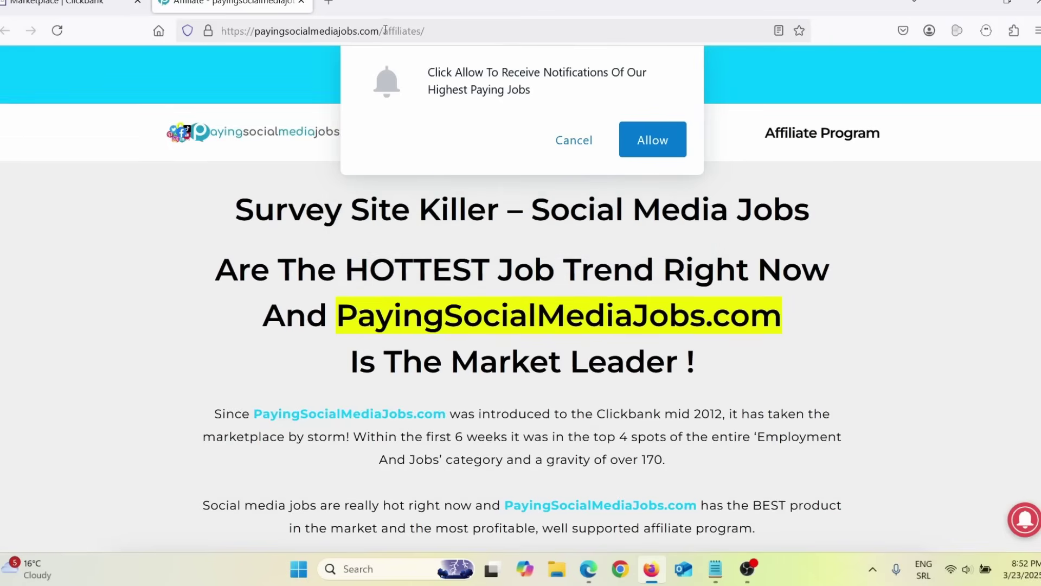
Load the payingsocialmediajobs.com home page without the affiliates path, review the job description and decline the notification request.
{"action": "left_click_drag", "start_coordinate": [385, 30], "coordinate": [489, 30]}
{"action": "key", "text": "BackSpace"}
{"action": "key", "text": "Return"}
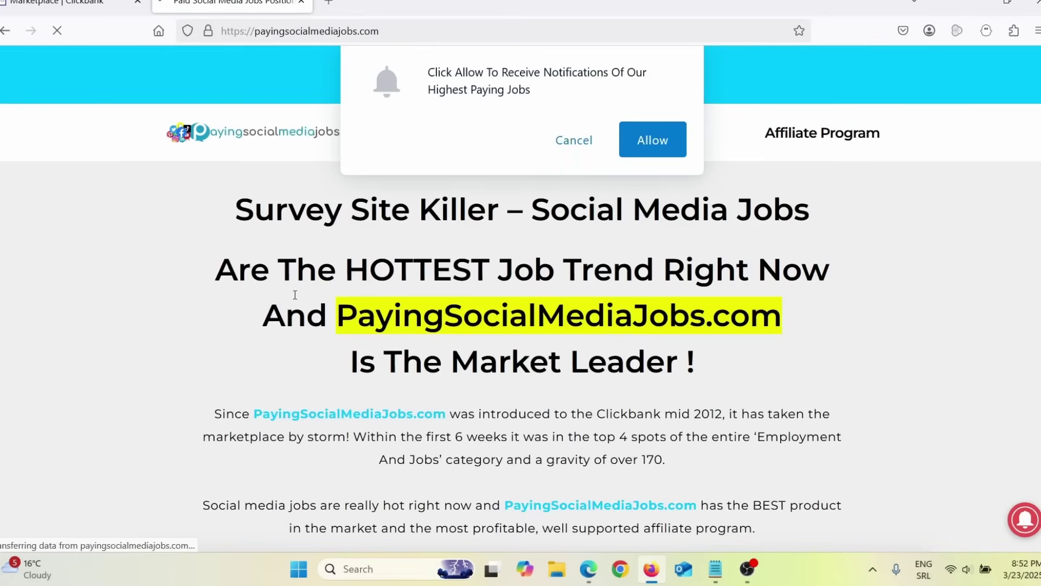
{"action": "scroll", "coordinate": [525, 296], "scroll_direction": "down", "scroll_amount": 7}
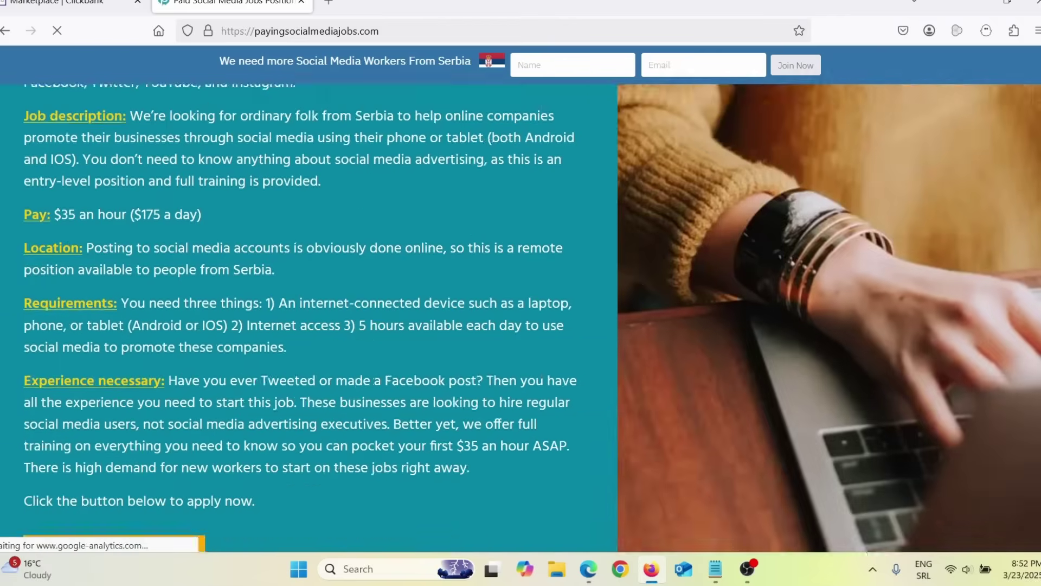
{"action": "left_click", "coordinate": [575, 142]}
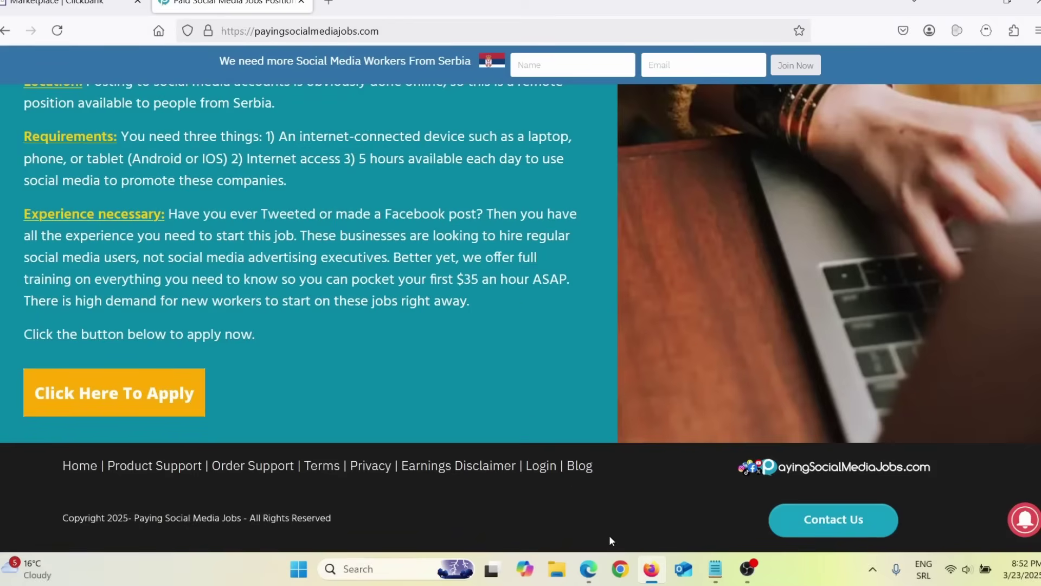
Switch to Gemini in Edge and, with Canvas enabled, request an advertorial landing page about social media manager jobs and why being one is best.
{"action": "left_click", "coordinate": [589, 569]}
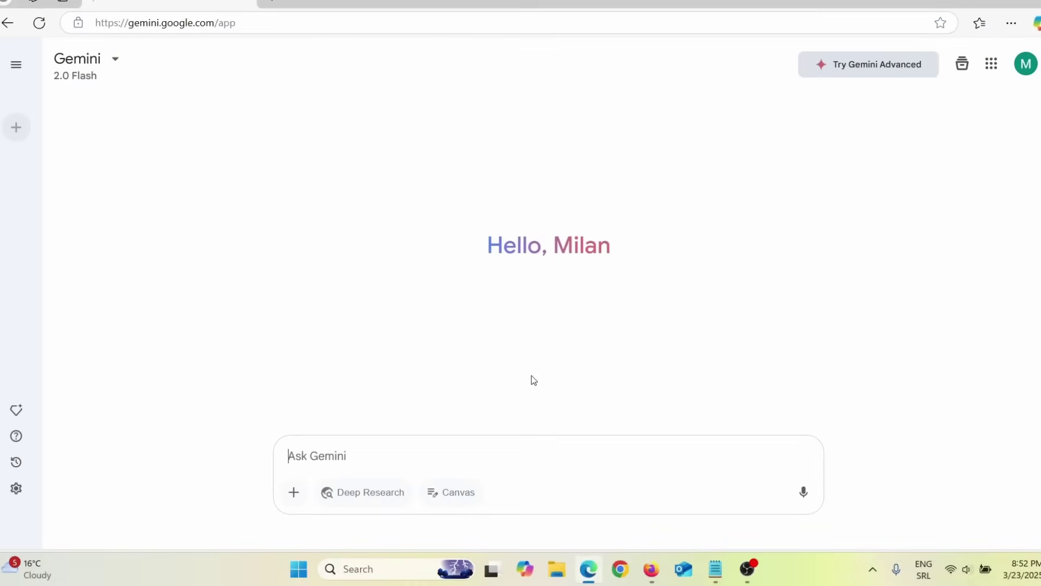
{"action": "left_click", "coordinate": [456, 499]}
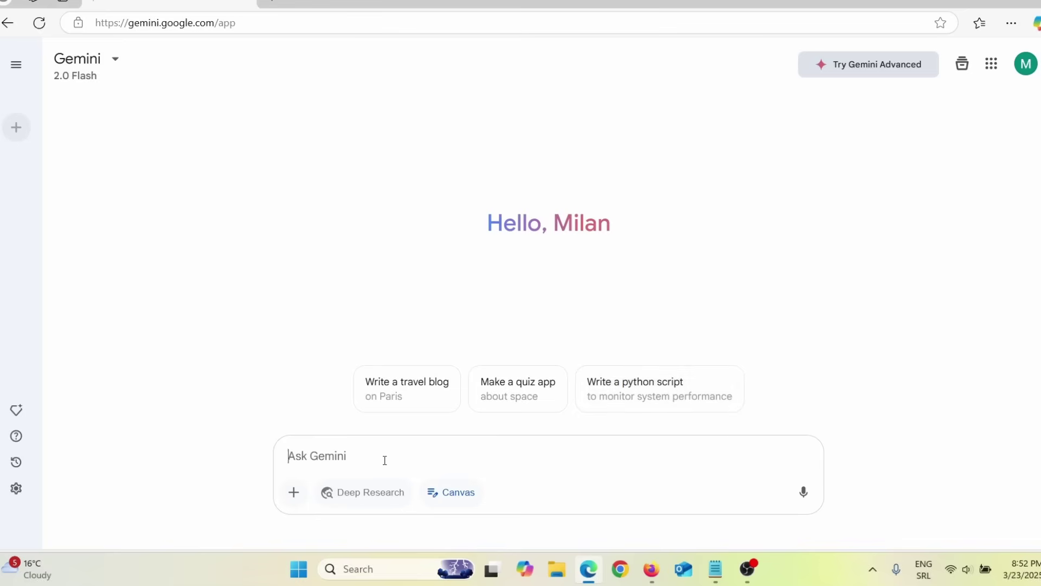
{"action": "type", "text": "please make advertorial landing page about social media manager jobs you can apply for and why being an social media manager is the best"}
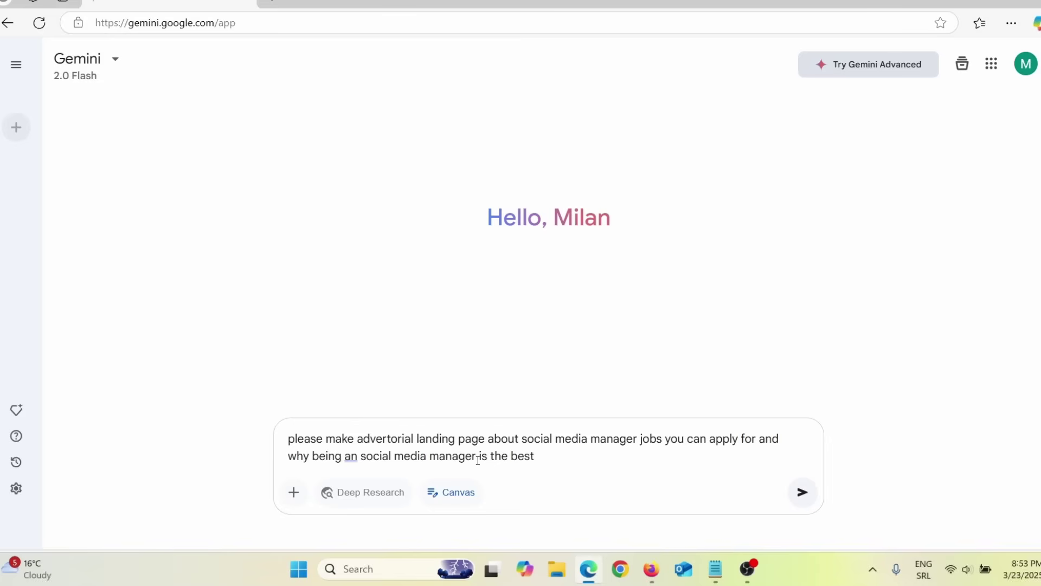
{"action": "key", "text": "Return"}
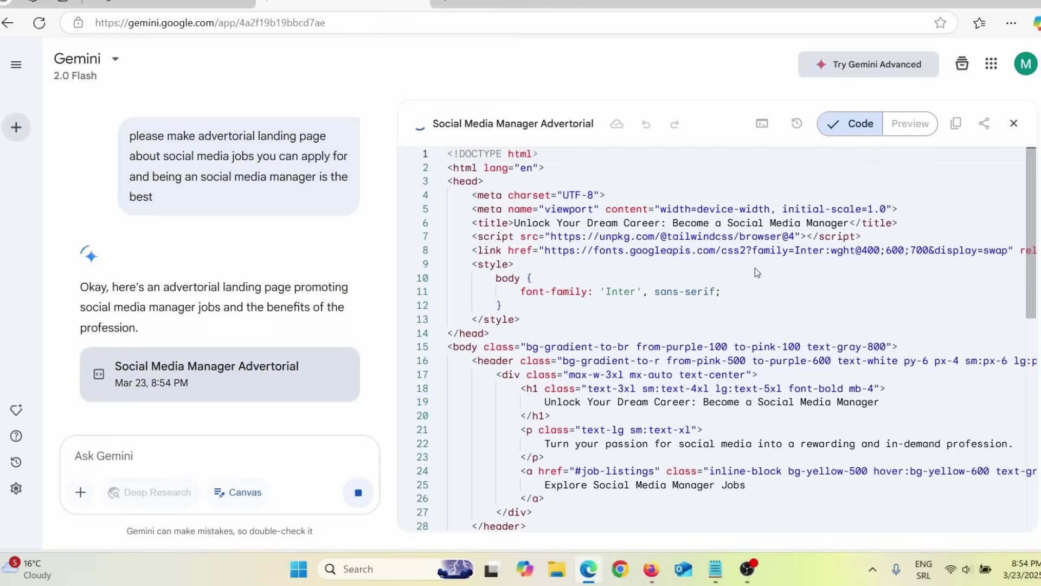
Review the generated landing page and ask Gemini to restyle it with "direct response colors".
{"action": "scroll", "coordinate": [759, 277], "scroll_direction": "down", "scroll_amount": 4}
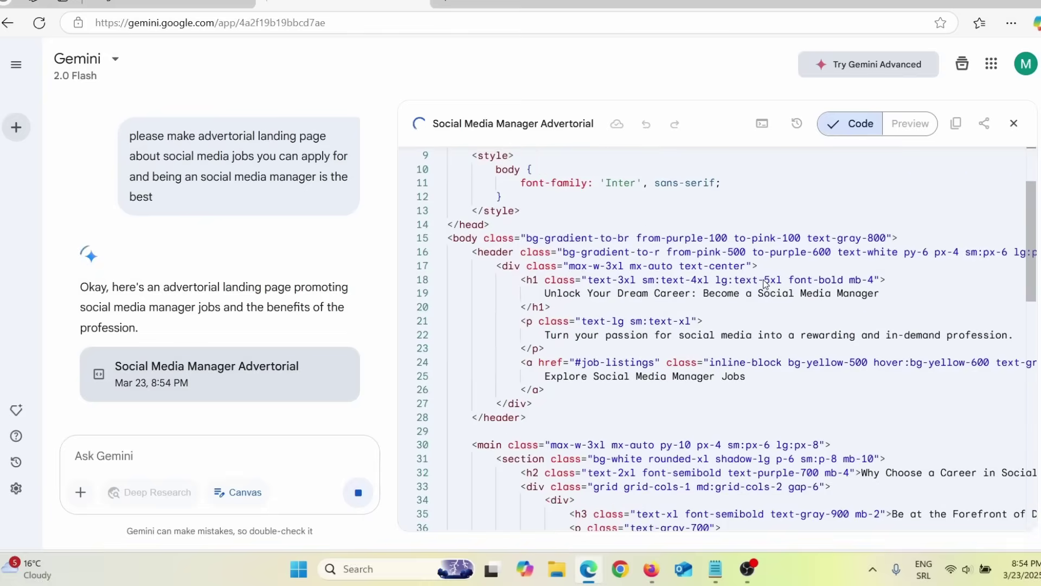
{"action": "scroll", "coordinate": [760, 281], "scroll_direction": "down", "scroll_amount": 5}
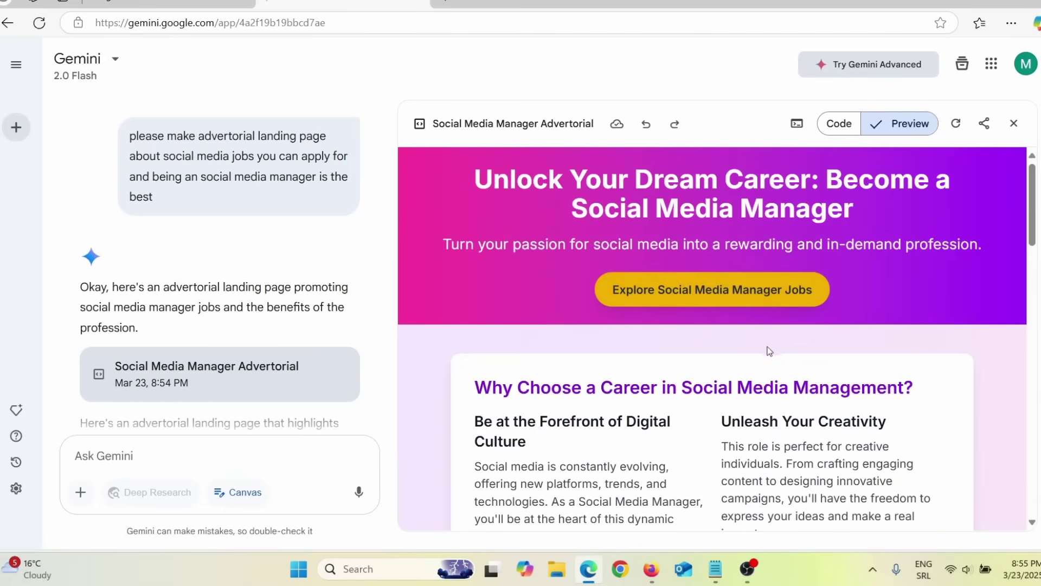
{"action": "scroll", "coordinate": [769, 349], "scroll_direction": "down", "scroll_amount": 10}
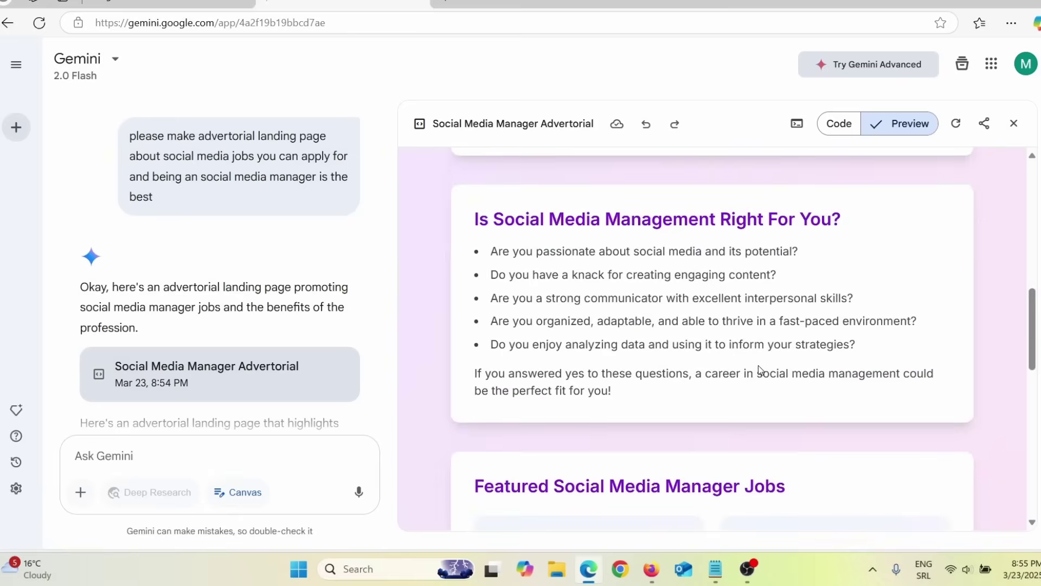
{"action": "scroll", "coordinate": [759, 369], "scroll_direction": "down", "scroll_amount": 10}
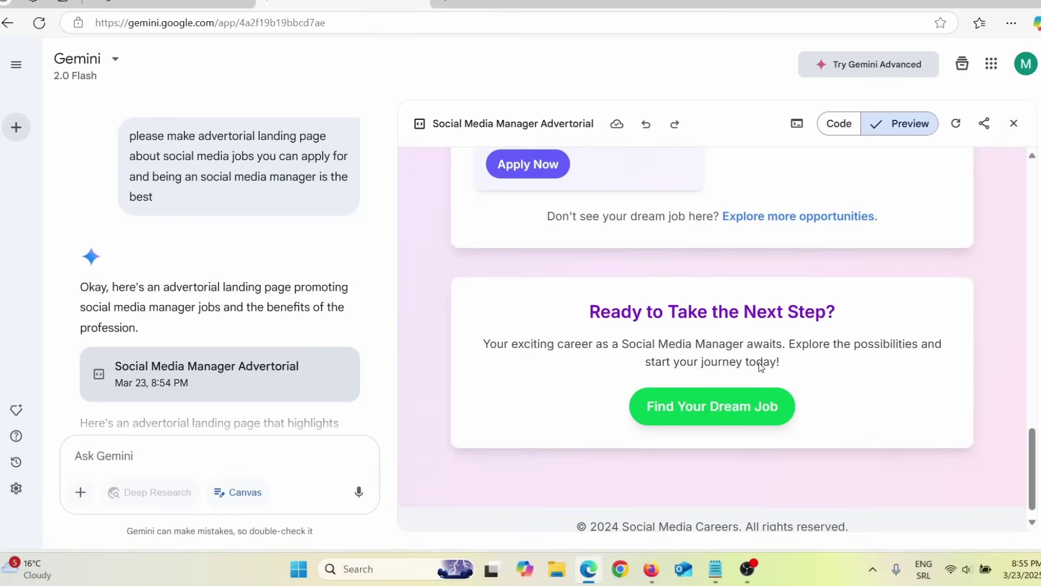
{"action": "scroll", "coordinate": [761, 363], "scroll_direction": "up", "scroll_amount": 20}
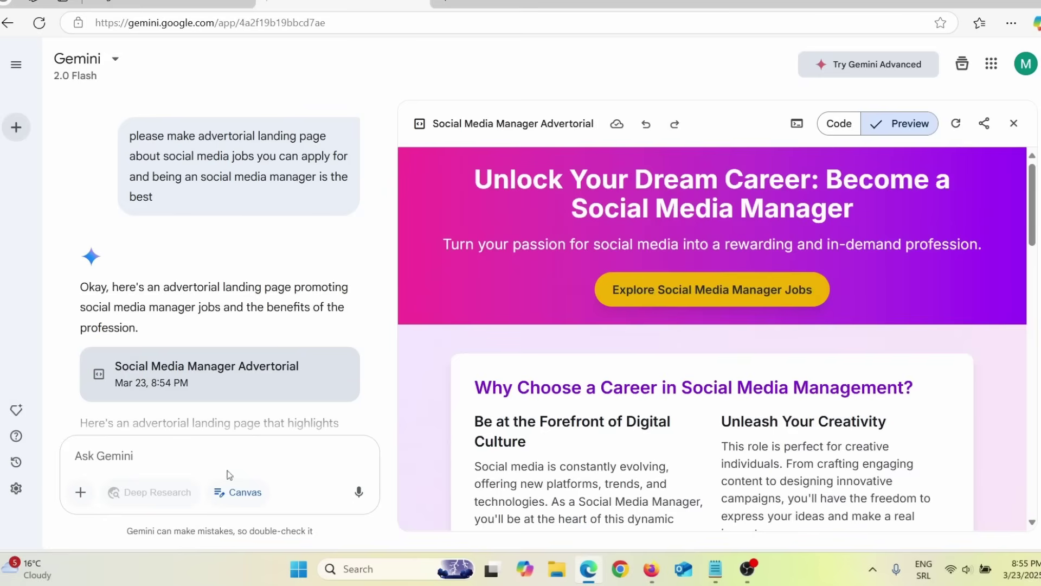
{"action": "type", "text": "direct response colors"}
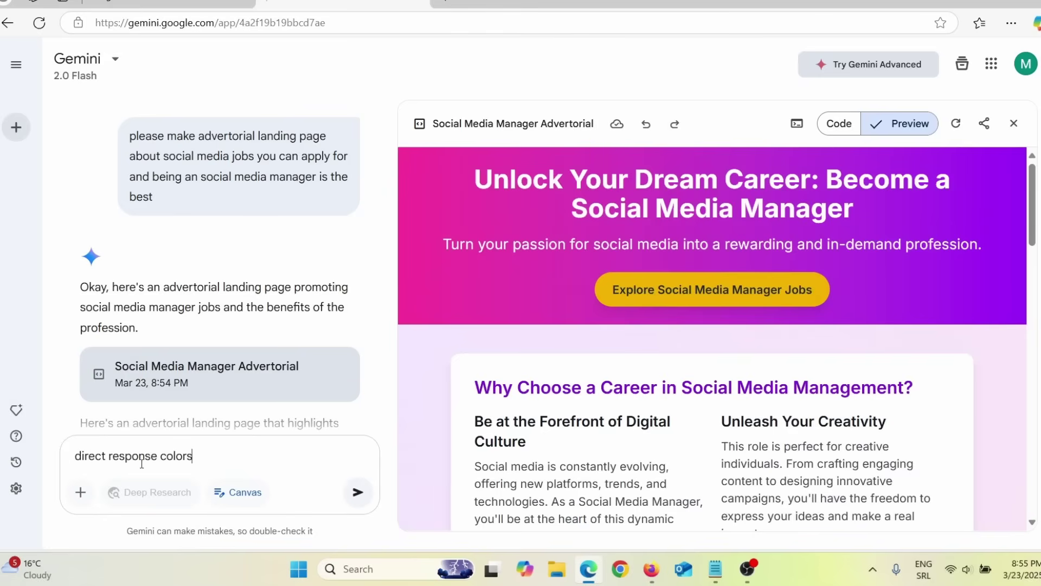
{"action": "key", "text": "Return"}
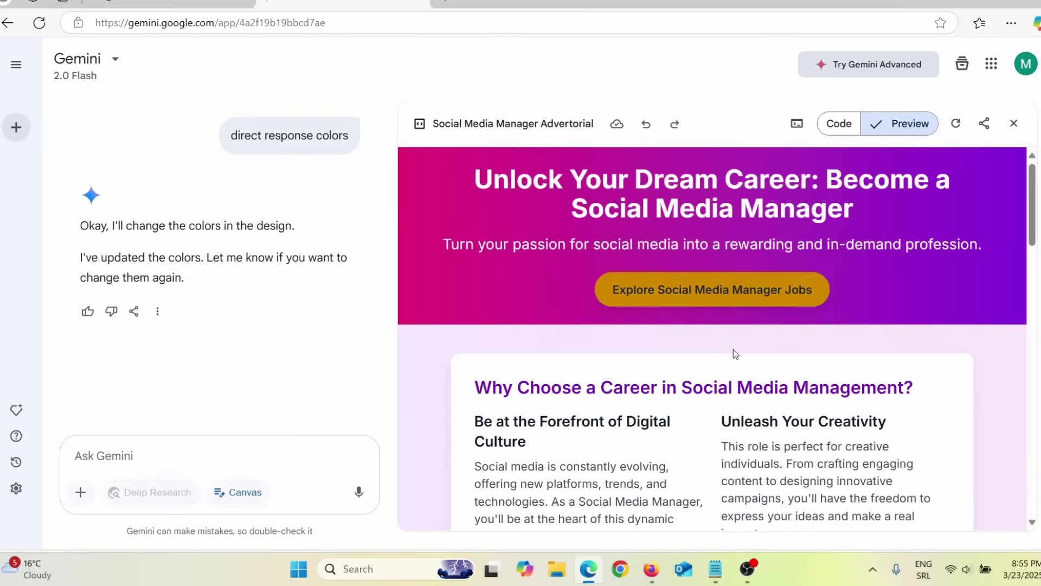
Check the recolored page and ask Gemini to "add testimonials from people who work as social media managers".
{"action": "scroll", "coordinate": [733, 350], "scroll_direction": "down", "scroll_amount": 10}
{"action": "scroll", "coordinate": [733, 349], "scroll_direction": "down", "scroll_amount": 3}
{"action": "scroll", "coordinate": [739, 372], "scroll_direction": "down", "scroll_amount": 3}
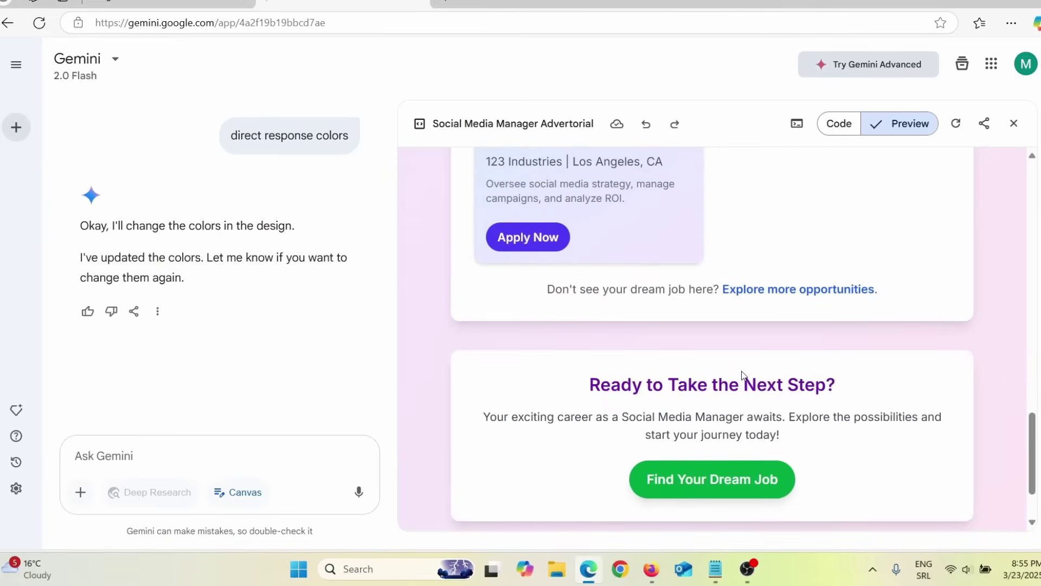
{"action": "left_click", "coordinate": [716, 568]}
{"action": "left_click", "coordinate": [159, 461]}
{"action": "type", "text": "add testimonials from people who work as social media managers"}
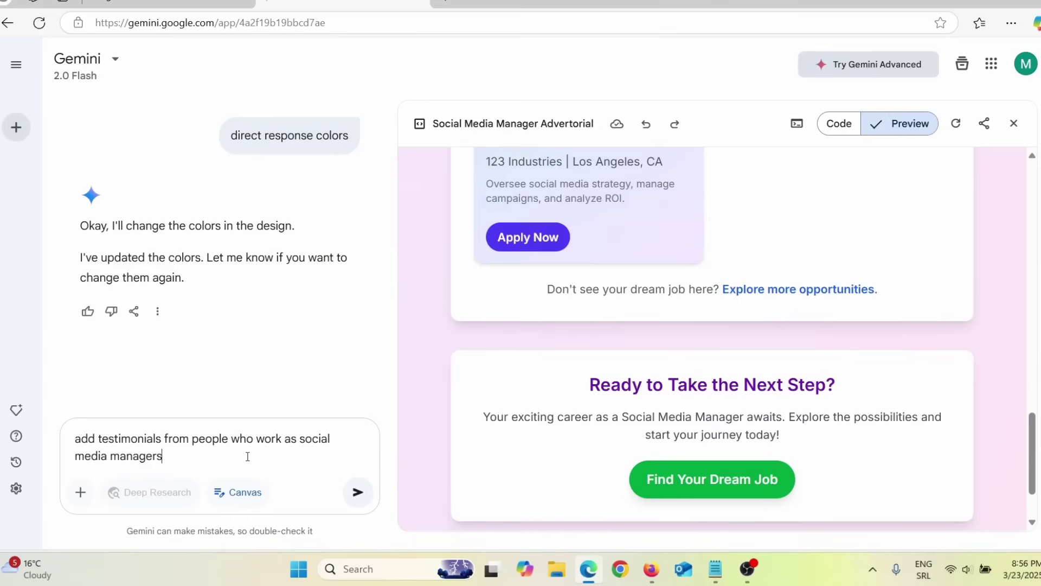
{"action": "key", "text": "Return"}
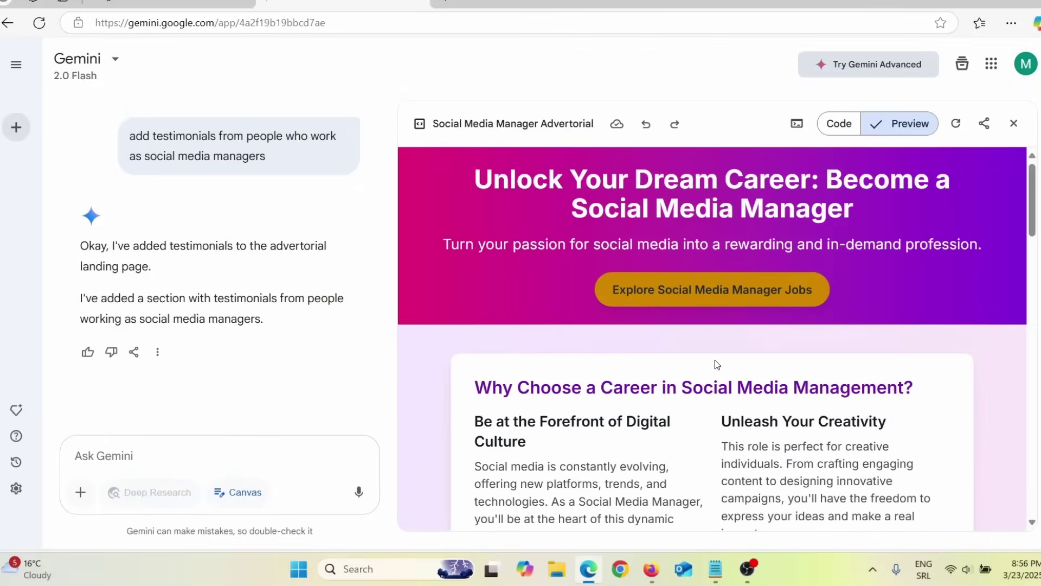
Review the testimonials section and ask Gemini to "add how much social media managers earn per hour on average".
{"action": "scroll", "coordinate": [717, 359], "scroll_direction": "down", "scroll_amount": 3}
{"action": "scroll", "coordinate": [696, 374], "scroll_direction": "down", "scroll_amount": 5}
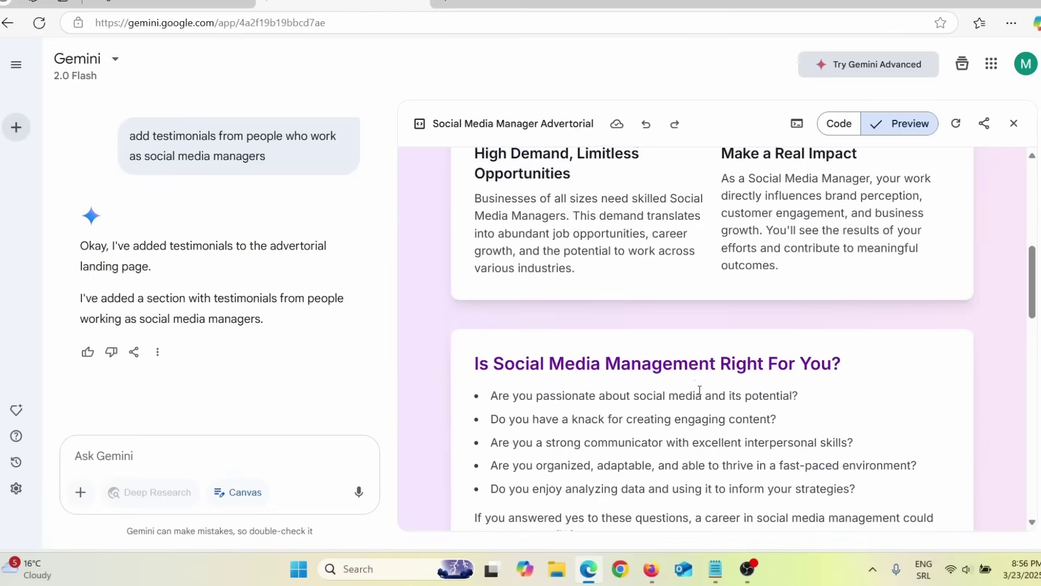
{"action": "scroll", "coordinate": [699, 389], "scroll_direction": "down", "scroll_amount": 4}
{"action": "scroll", "coordinate": [699, 390], "scroll_direction": "down", "scroll_amount": 12}
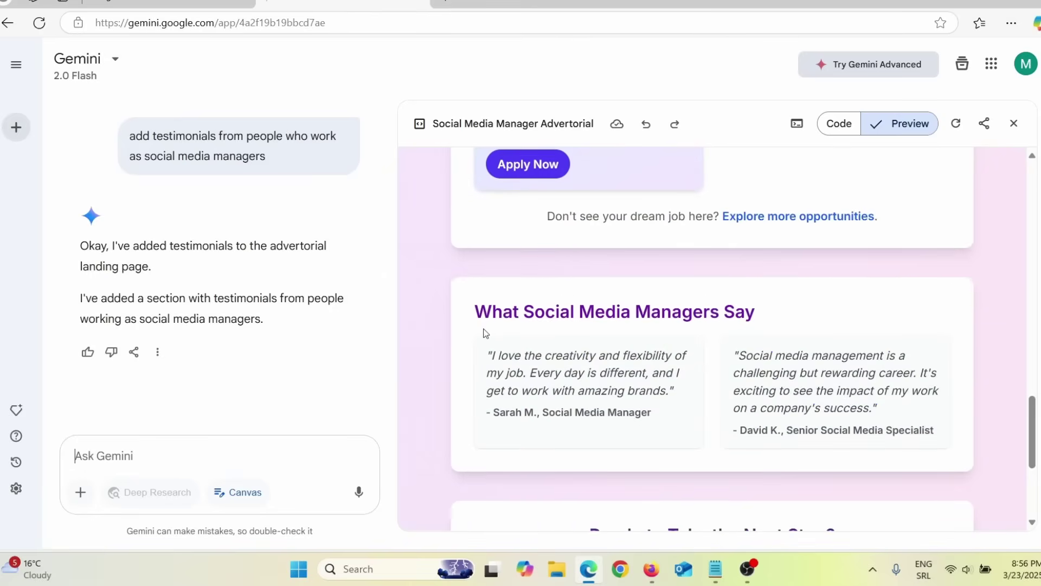
{"action": "left_click_drag", "start_coordinate": [513, 356], "coordinate": [675, 394]}
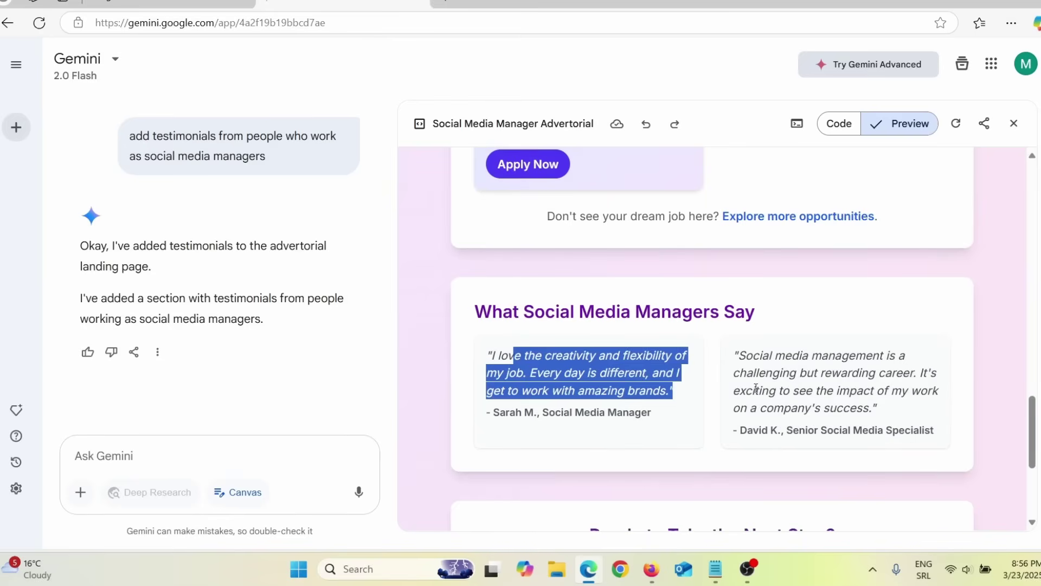
{"action": "left_click", "coordinate": [178, 456]}
{"action": "type", "text": "add how much social media managers earn per hour on average"}
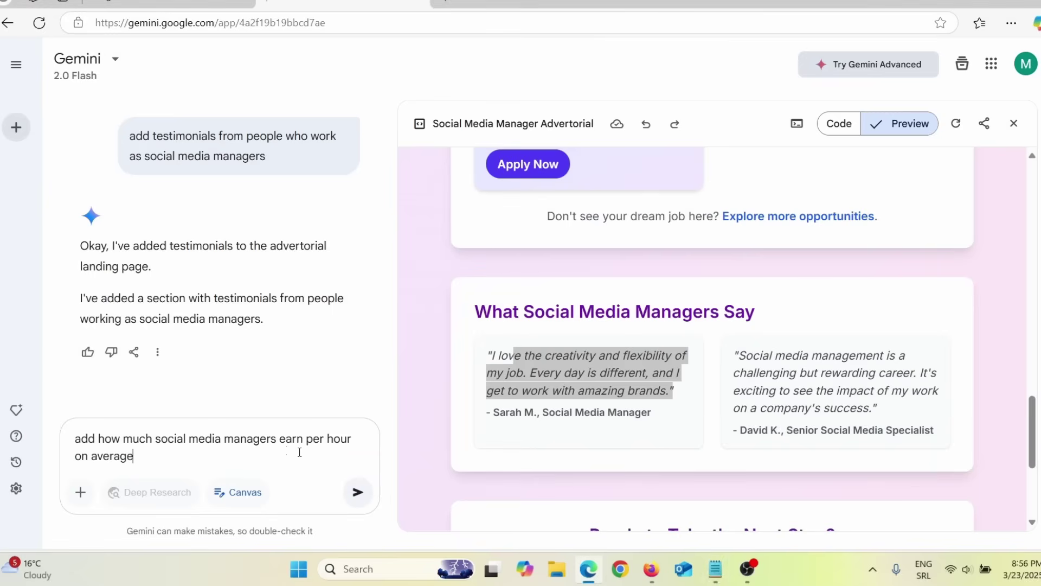
{"action": "key", "text": "Return"}
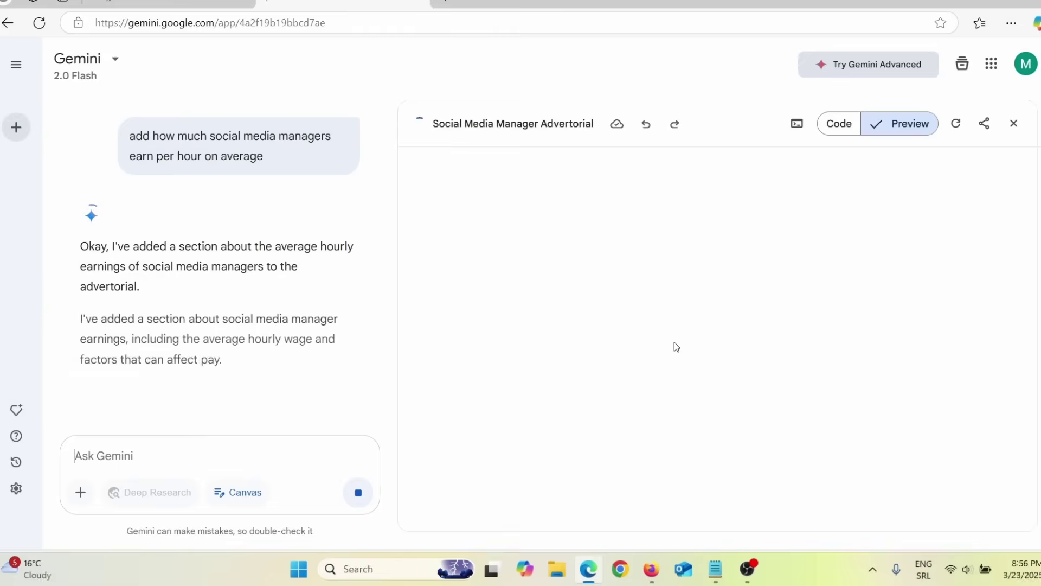
Examine the Social Media Manager Earnings section in the landing page preview, then return to the page header.
{"action": "scroll", "coordinate": [697, 411], "scroll_direction": "down", "scroll_amount": 10}
{"action": "scroll", "coordinate": [698, 411], "scroll_direction": "down", "scroll_amount": 4}
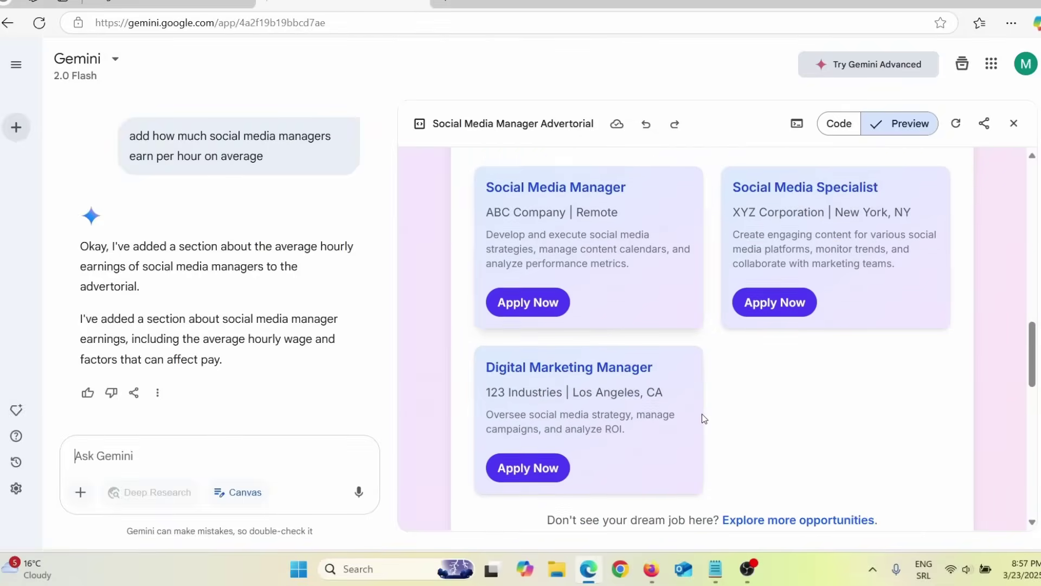
{"action": "scroll", "coordinate": [704, 418], "scroll_direction": "down", "scroll_amount": 8}
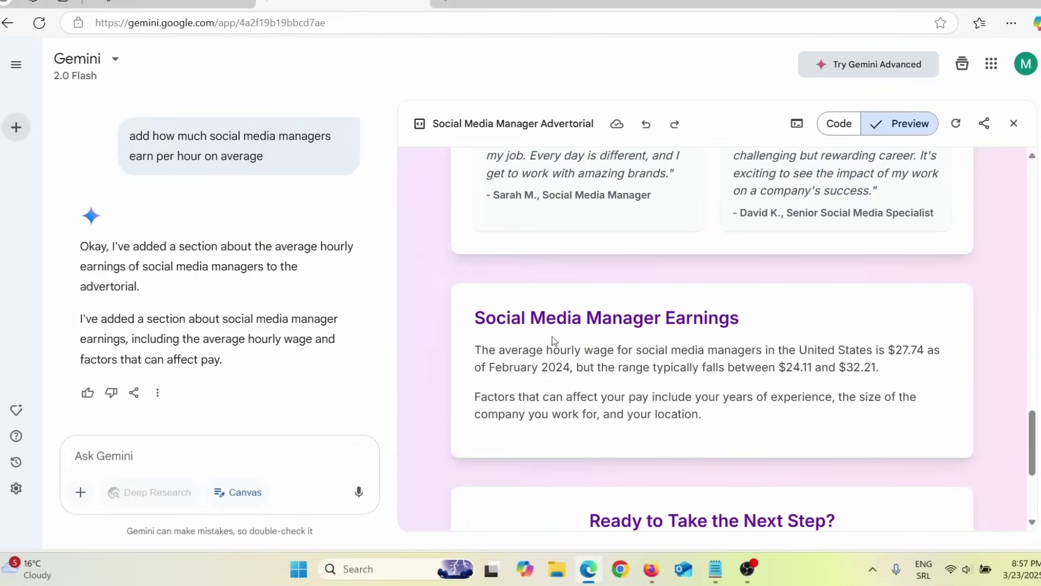
{"action": "left_click_drag", "start_coordinate": [655, 321], "coordinate": [802, 412]}
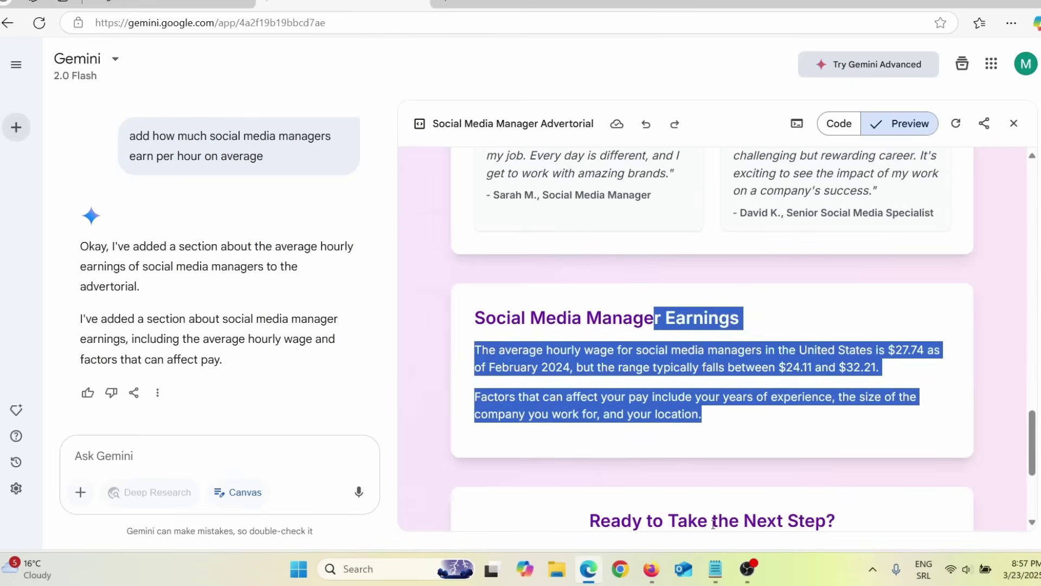
{"action": "scroll", "coordinate": [432, 441], "scroll_direction": "up", "scroll_amount": 4}
{"action": "scroll", "coordinate": [432, 441], "scroll_direction": "up", "scroll_amount": 10}
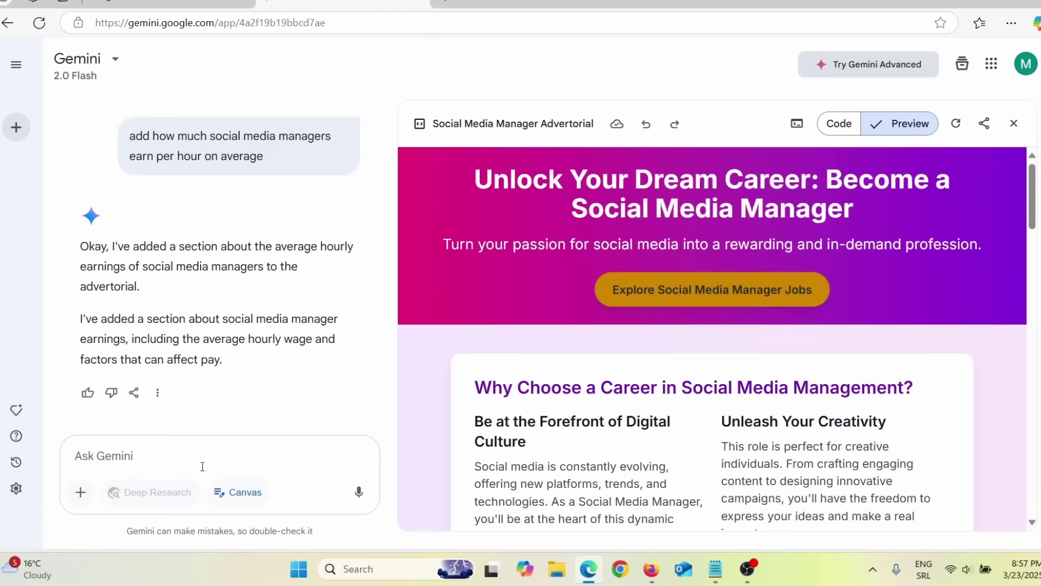
Ask Gemini to "change the "Explore Social Media Jobs" button to be red".
{"action": "left_click", "coordinate": [132, 453]}
{"action": "type", "text": "change the \"Explore Social Media Jobs\" button to red"}
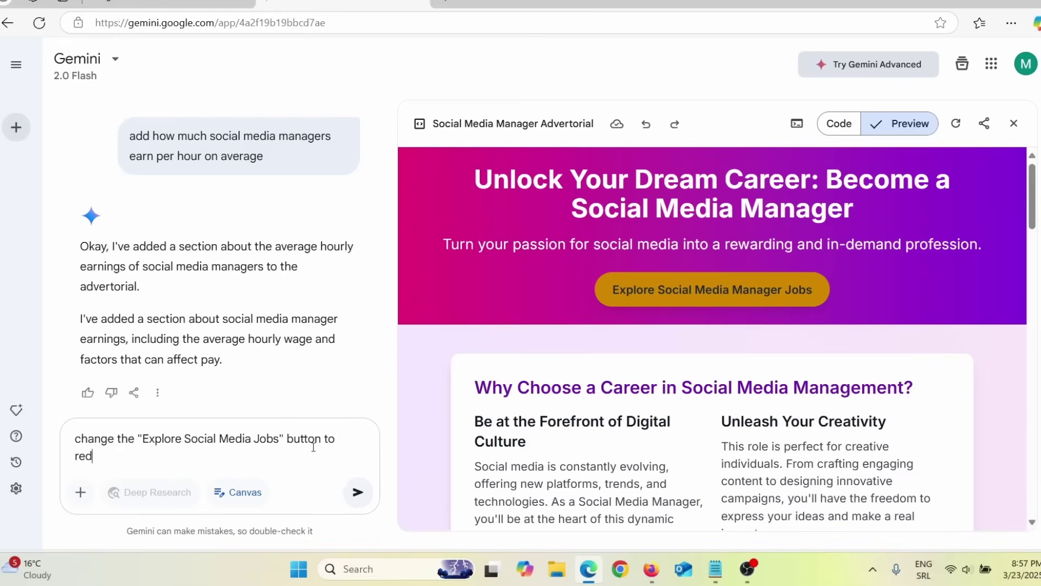
{"action": "type", "text": "be"}
{"action": "key", "text": "Return"}
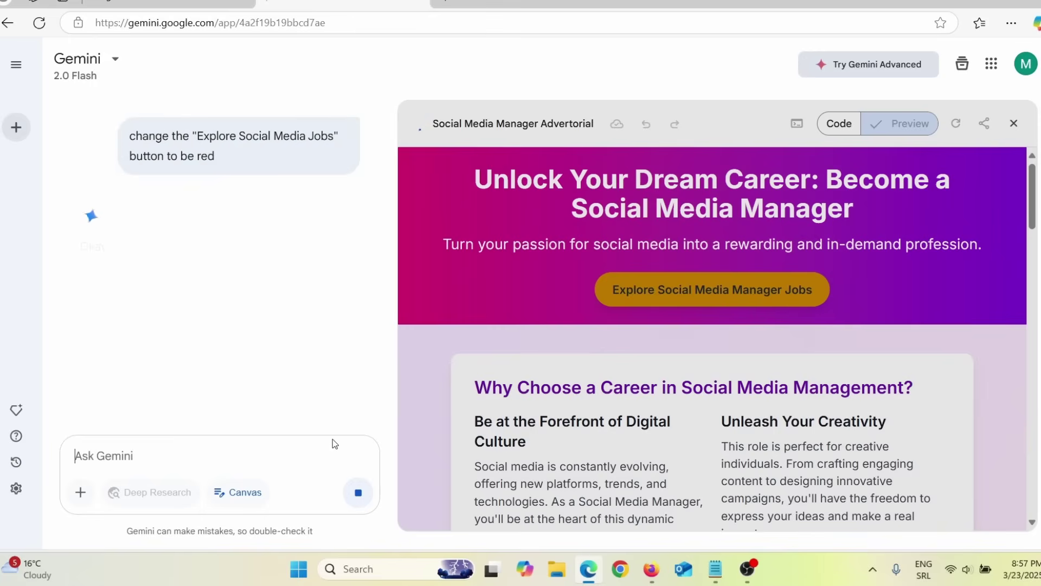
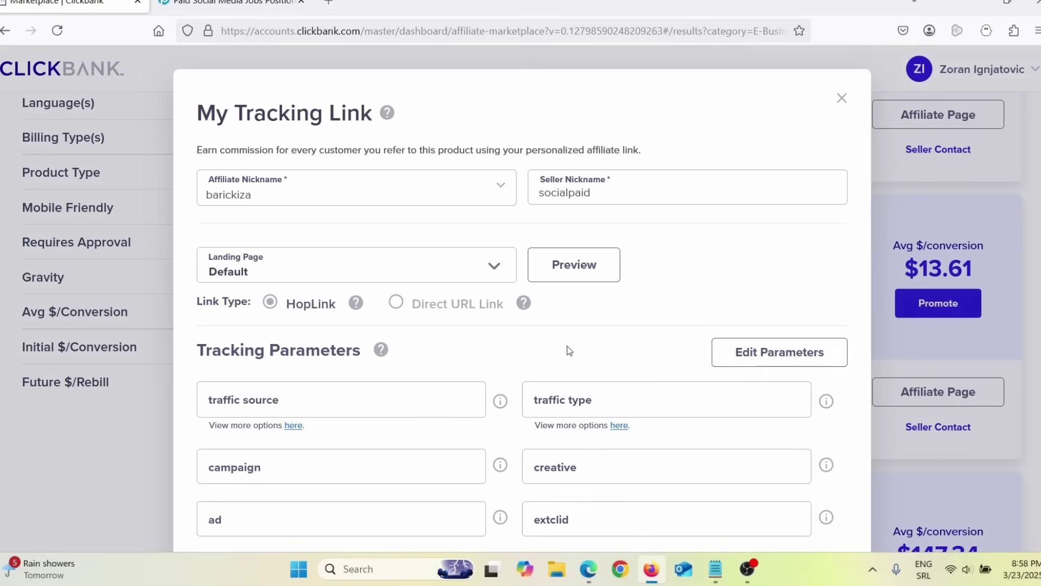
Copy the encrypted HopLink from ClickBank and ask Gemini to add this link to the "Explore Social Media Jobs" button.
{"action": "scroll", "coordinate": [600, 360], "scroll_direction": "down", "scroll_amount": 3}
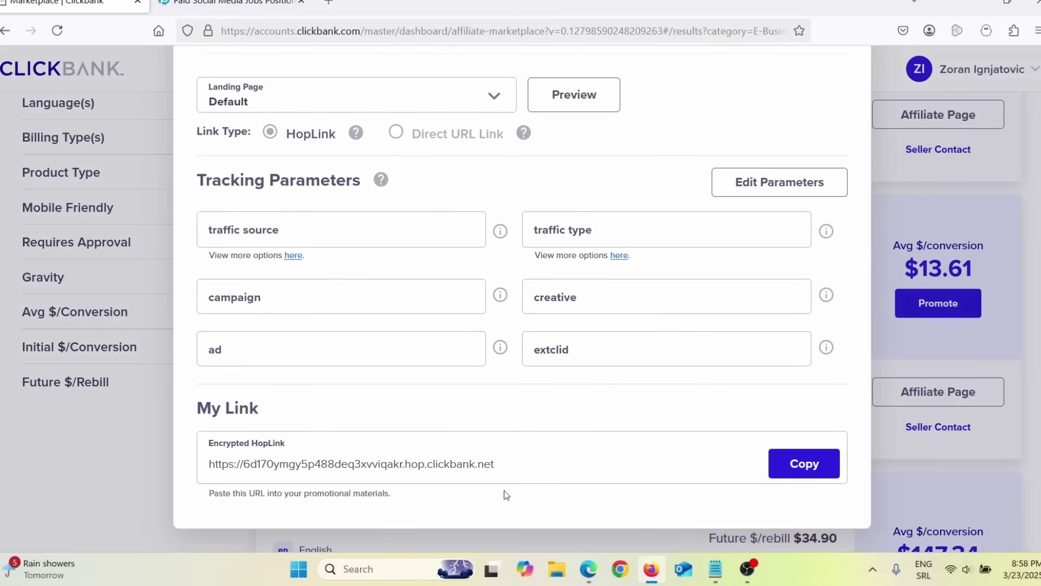
{"action": "left_click", "coordinate": [783, 464]}
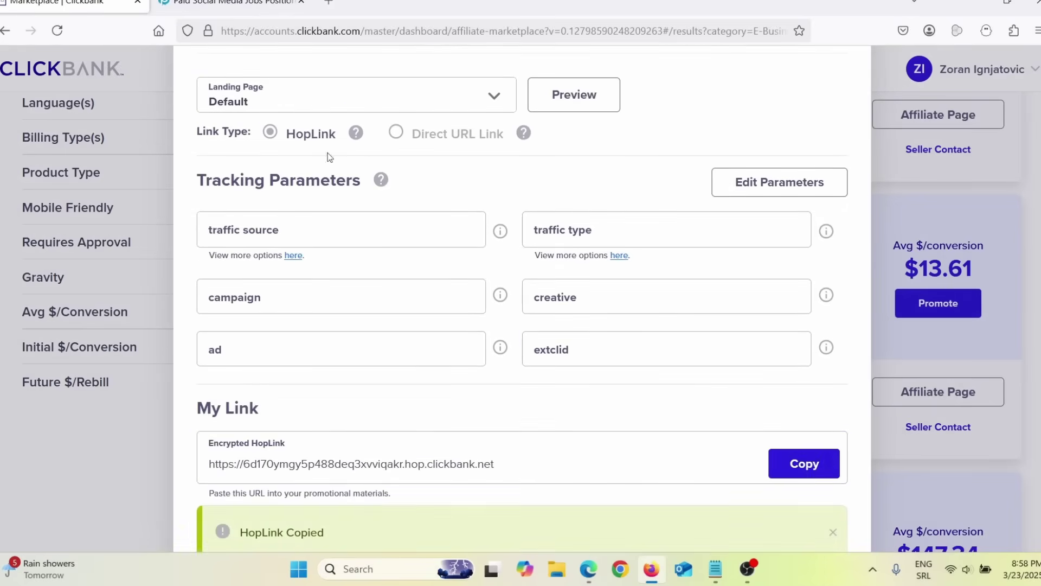
{"action": "left_click", "coordinate": [588, 569]}
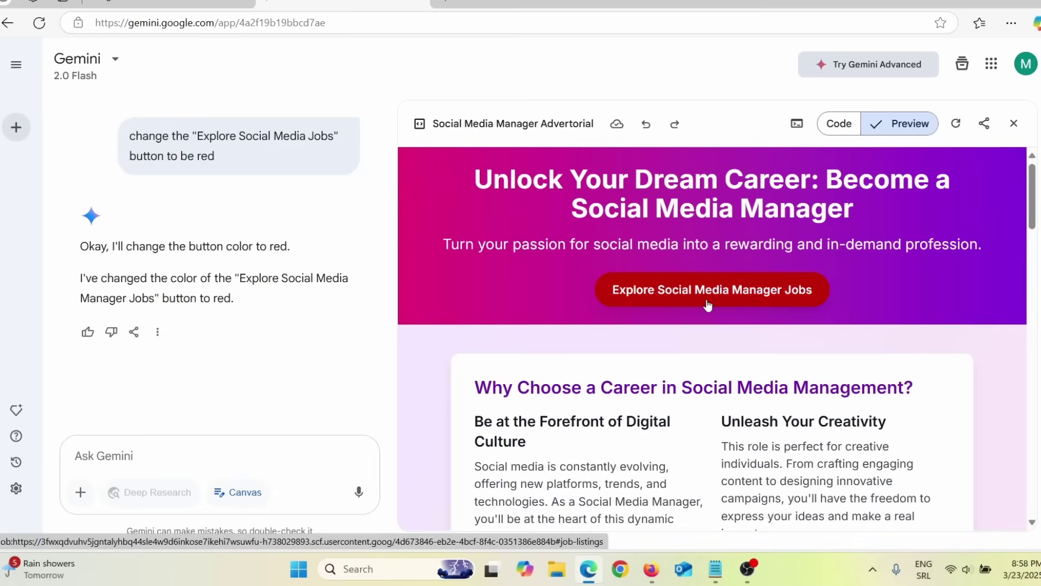
{"action": "key", "text": "ctrl+v"}
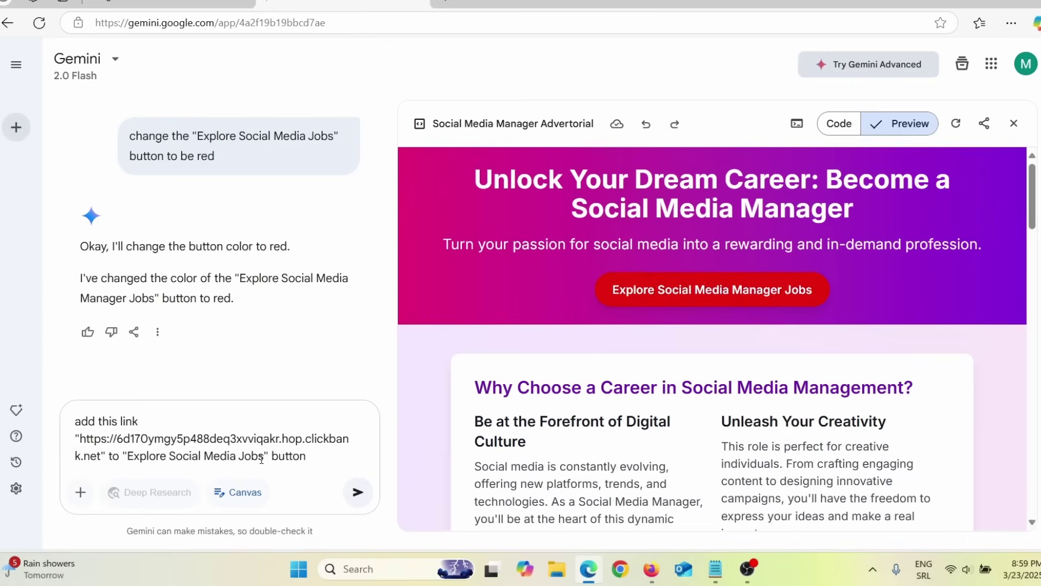
{"action": "key", "text": "Return"}
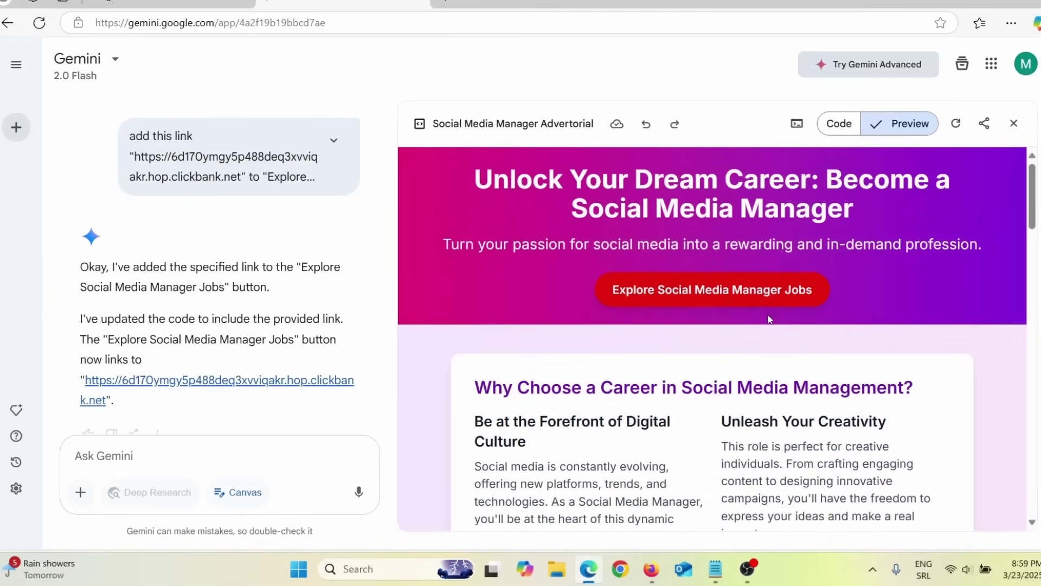
Copy the landing page's code from Gemini Canvas and paste it into the HTML editor of a new CodePen pen.
{"action": "left_click", "coordinate": [839, 123]}
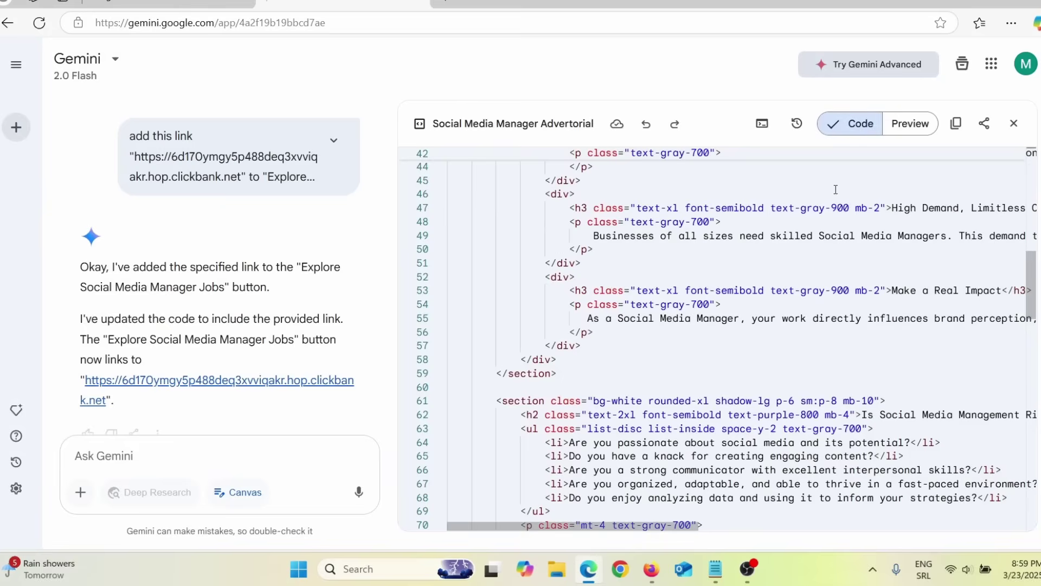
{"action": "key", "text": "ctrl+c"}
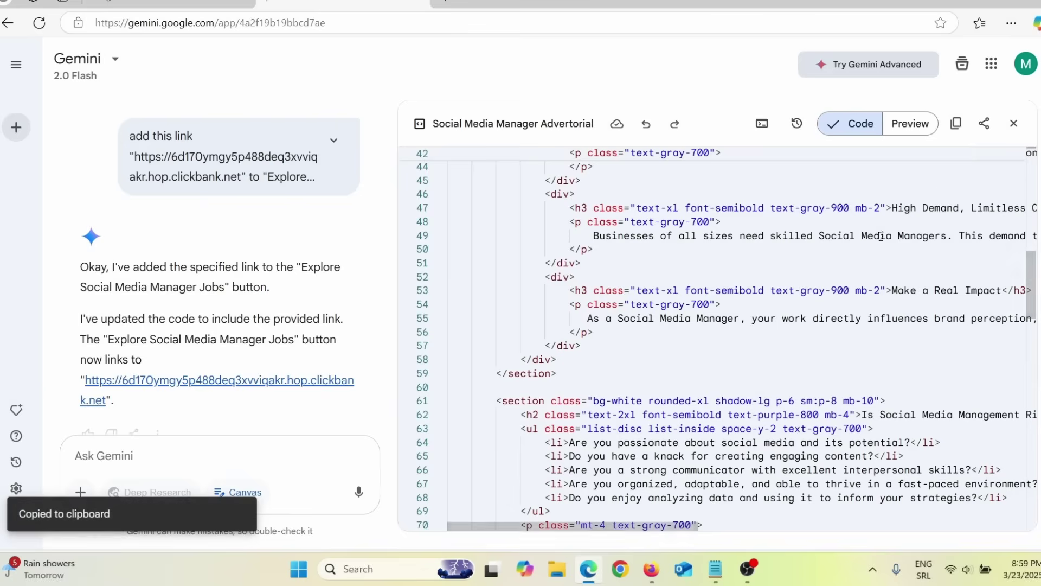
{"action": "left_click", "coordinate": [650, 569]}
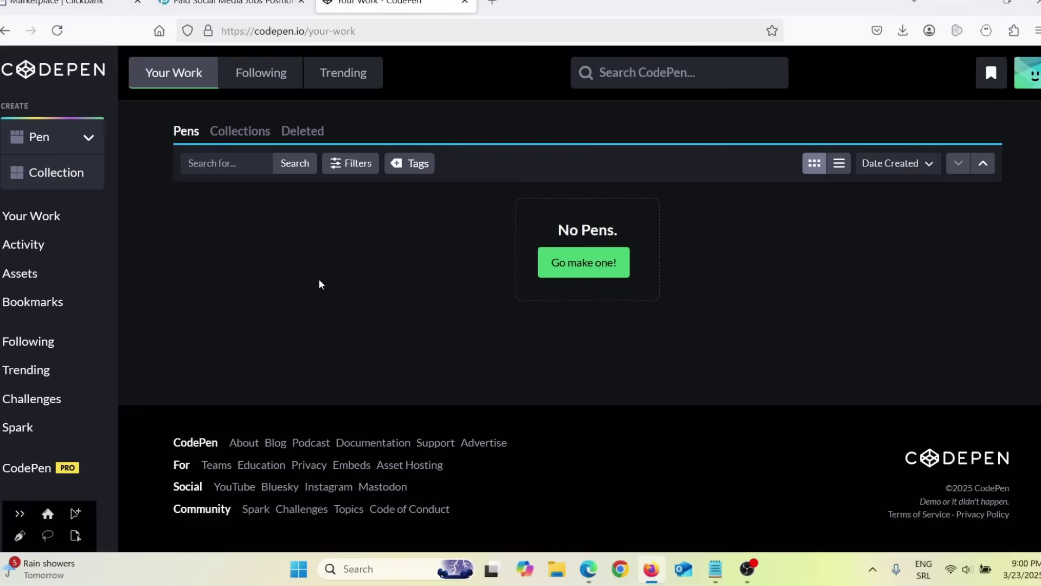
{"action": "left_click", "coordinate": [579, 266]}
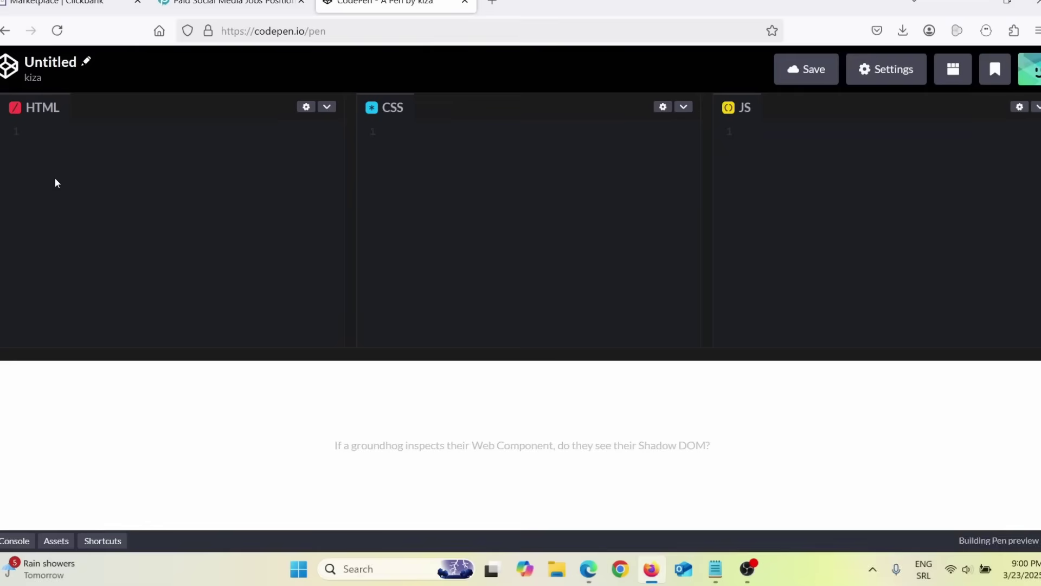
{"action": "left_click", "coordinate": [61, 186]}
{"action": "key", "text": "ctrl+v"}
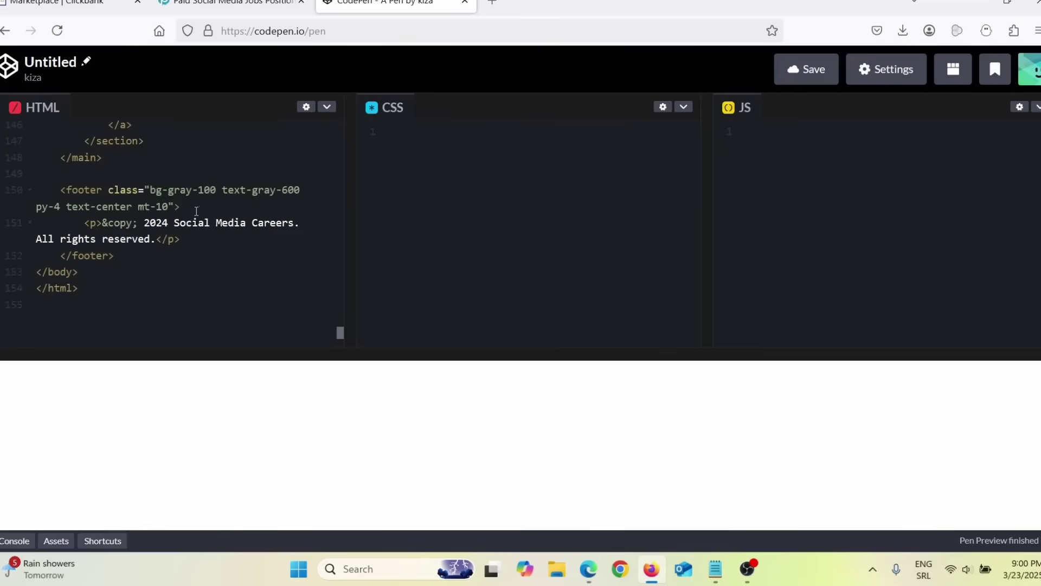
Add a line after the closing html tag in CodePen and test the preview's "Explore Social Media Manager Jobs" link.
{"action": "left_click", "coordinate": [248, 288]}
{"action": "key", "text": "Return"}
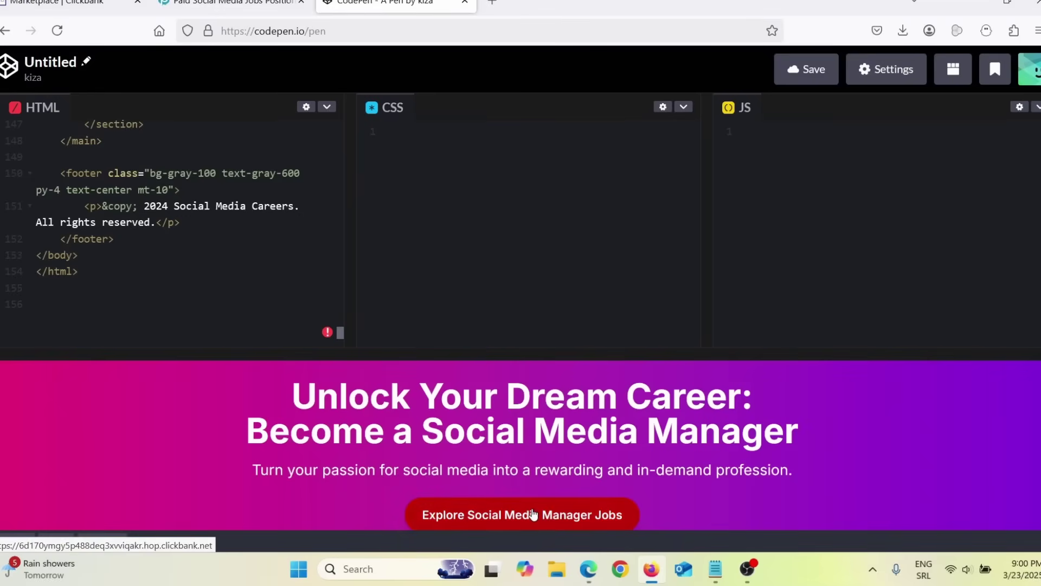
{"action": "left_click", "coordinate": [543, 518]}
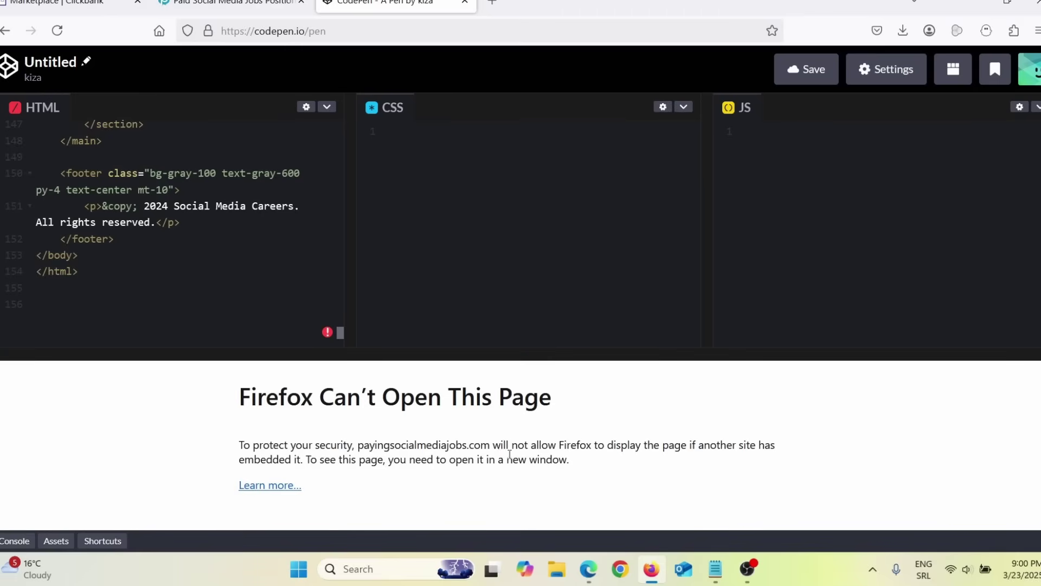
Switch back to Gemini and review the landing page preview from the header to the Featured Social Media Manager Jobs section.
{"action": "left_click", "coordinate": [589, 568]}
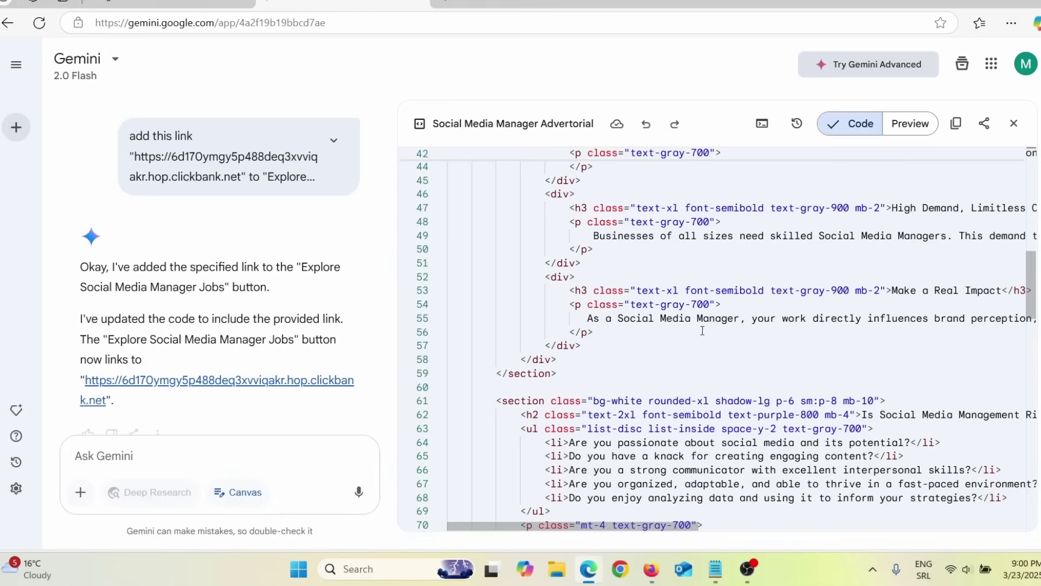
{"action": "left_click", "coordinate": [911, 124]}
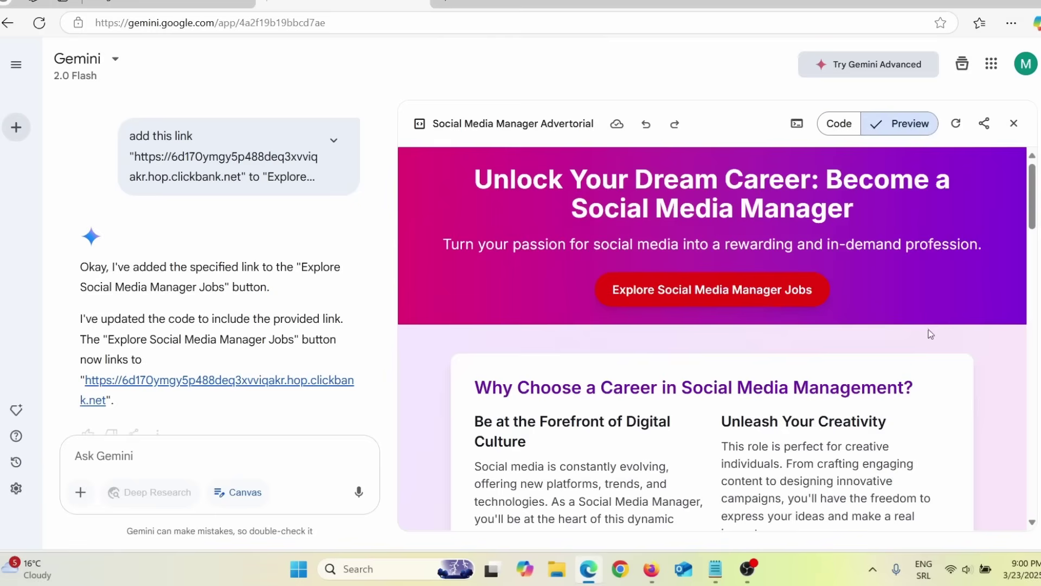
{"action": "scroll", "coordinate": [920, 360], "scroll_direction": "down", "scroll_amount": 12}
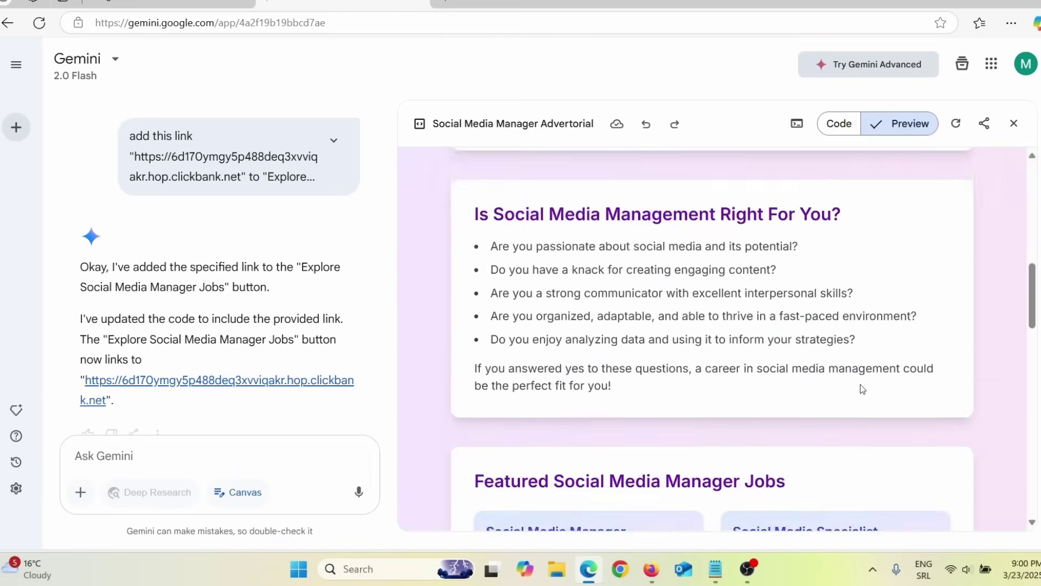
{"action": "scroll", "coordinate": [861, 384], "scroll_direction": "down", "scroll_amount": 5}
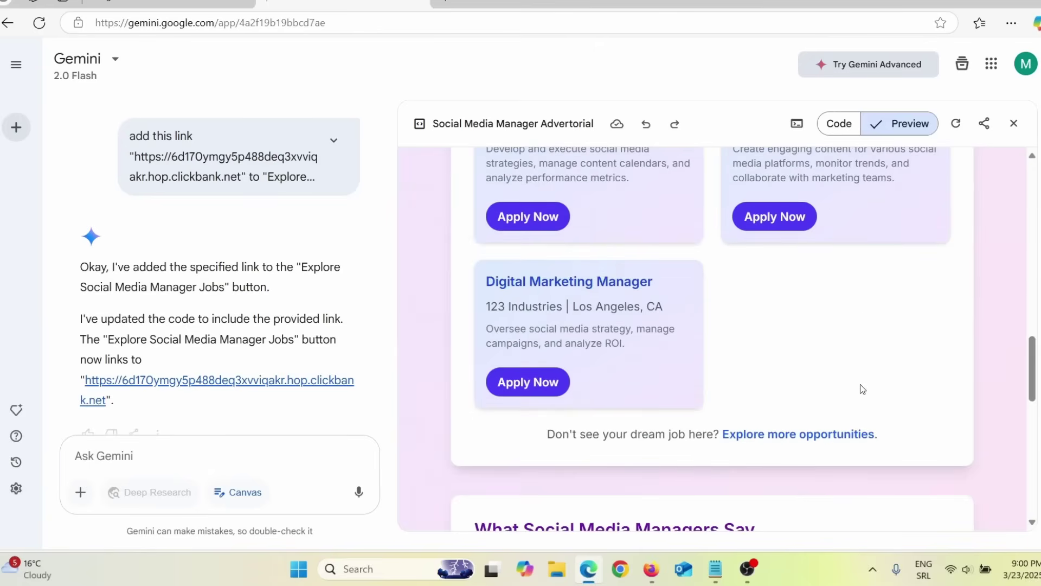
{"action": "scroll", "coordinate": [864, 389], "scroll_direction": "up", "scroll_amount": 10}
{"action": "scroll", "coordinate": [868, 402], "scroll_direction": "up", "scroll_amount": 2}
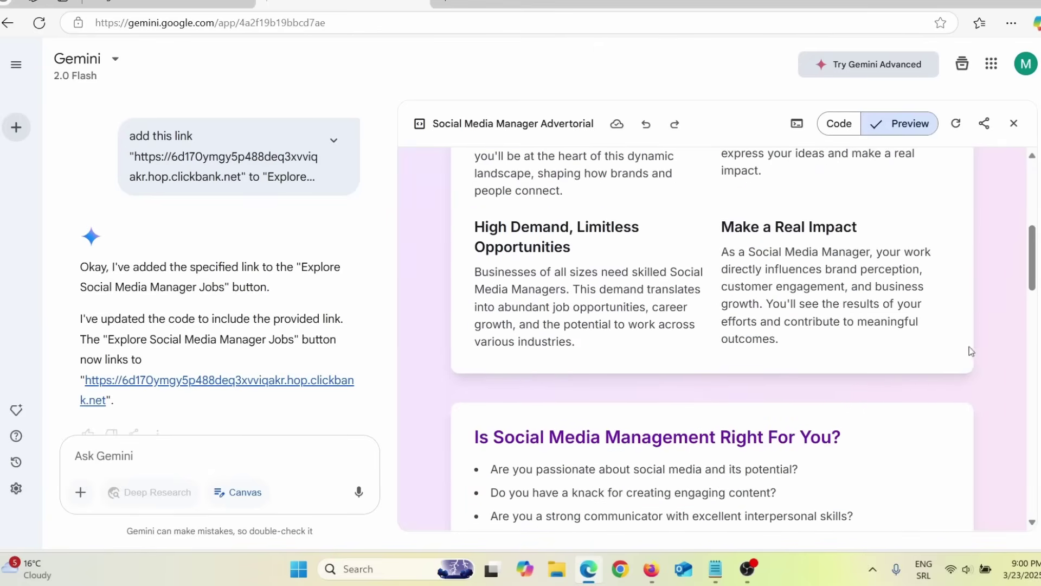
{"action": "scroll", "coordinate": [933, 380], "scroll_direction": "up", "scroll_amount": 8}
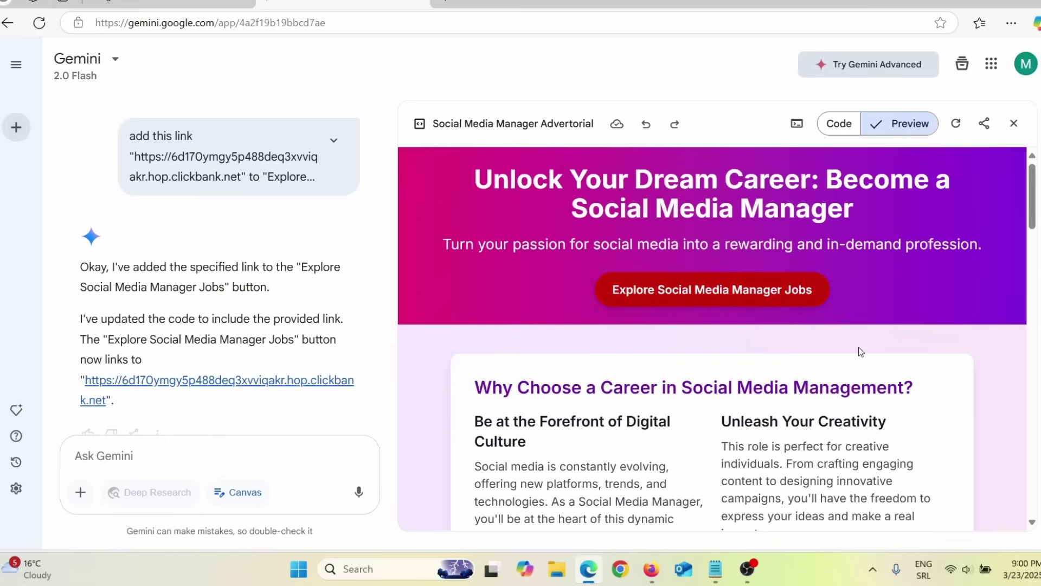
{"action": "scroll", "coordinate": [651, 363], "scroll_direction": "down", "scroll_amount": 7}
{"action": "scroll", "coordinate": [629, 362], "scroll_direction": "down", "scroll_amount": 8}
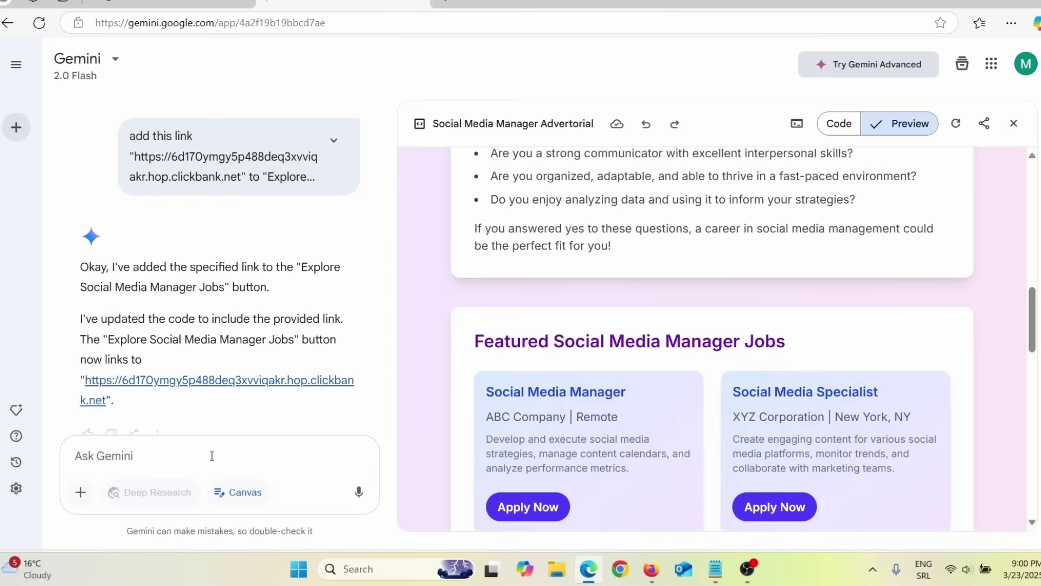
View the advertorial's code, return to the preview and ask Gemini to "make it downloadable file".
{"action": "left_click", "coordinate": [839, 123]}
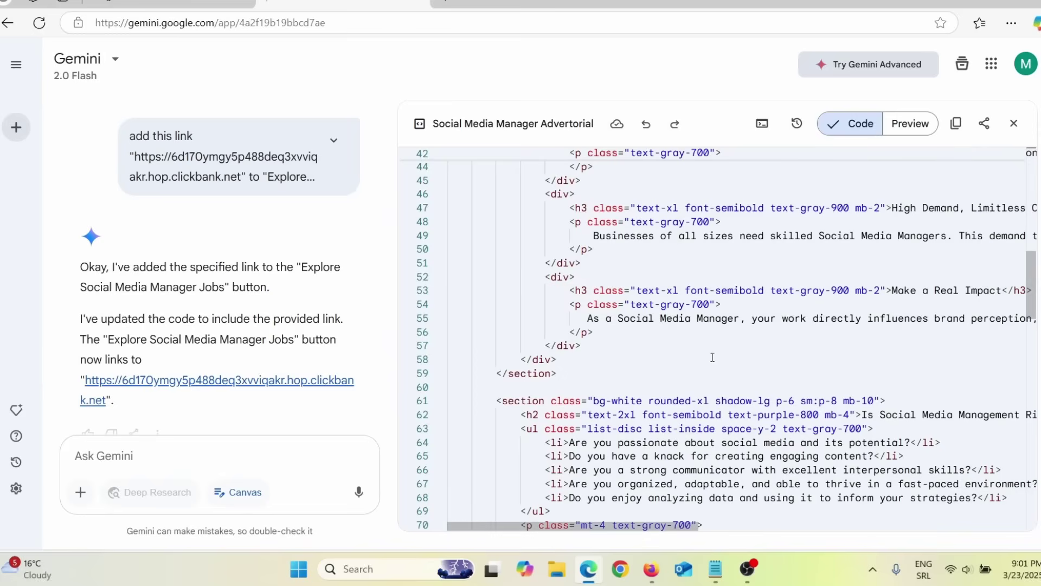
{"action": "left_click", "coordinate": [170, 456]}
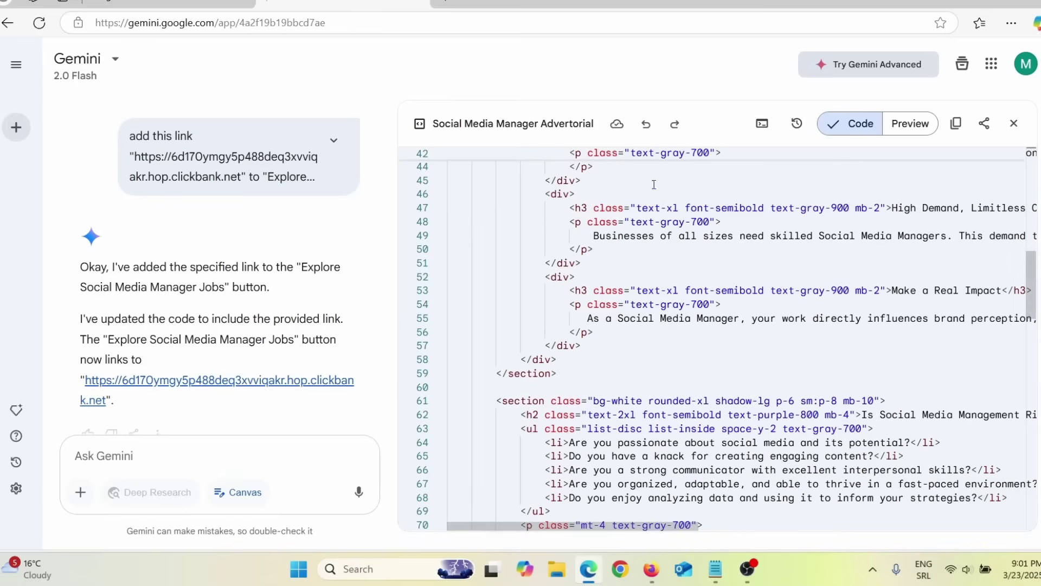
{"action": "left_click", "coordinate": [911, 123]}
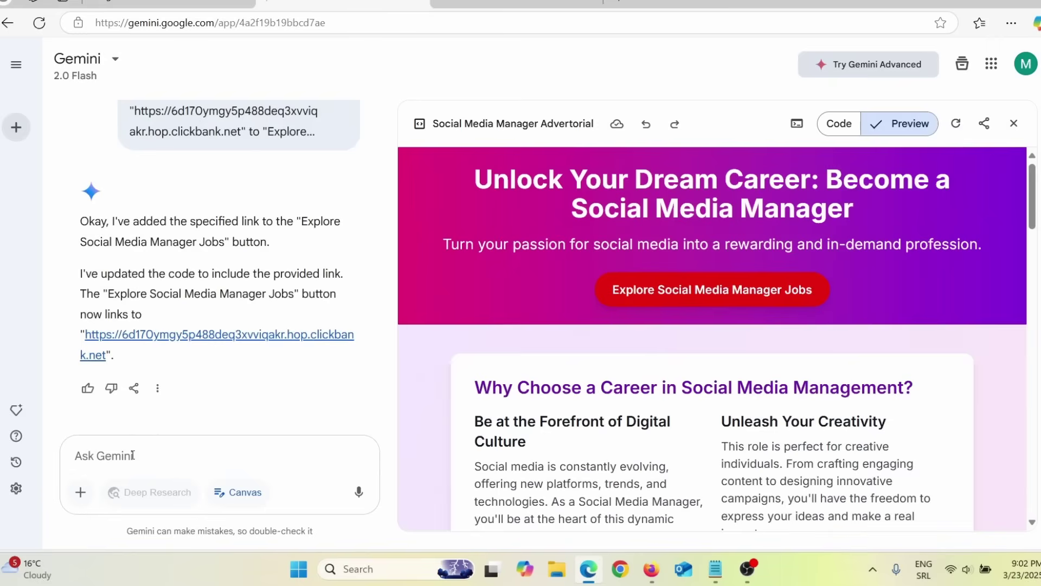
{"action": "key", "text": "ctrl+v"}
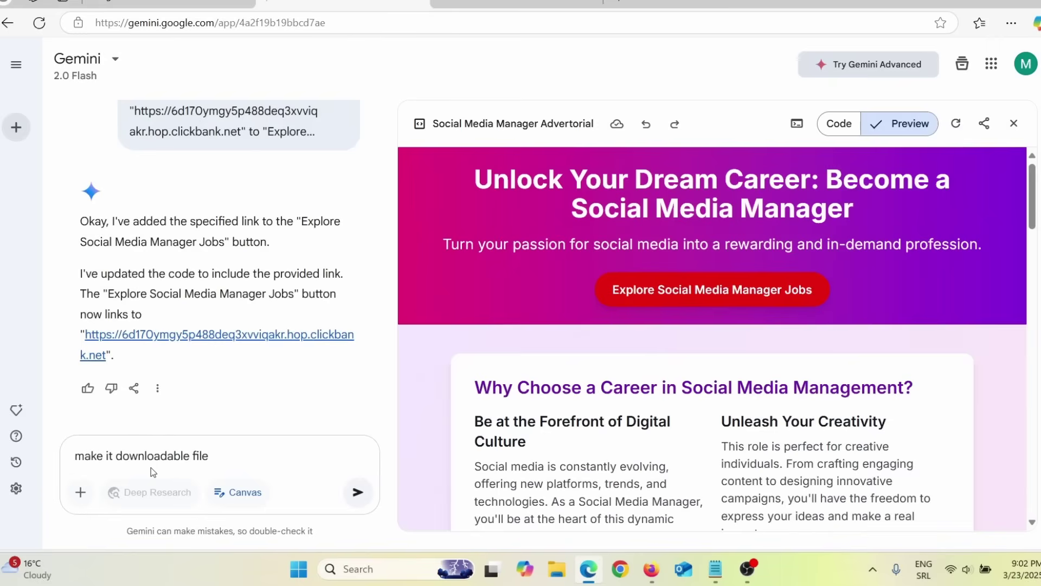
{"action": "key", "text": "Return"}
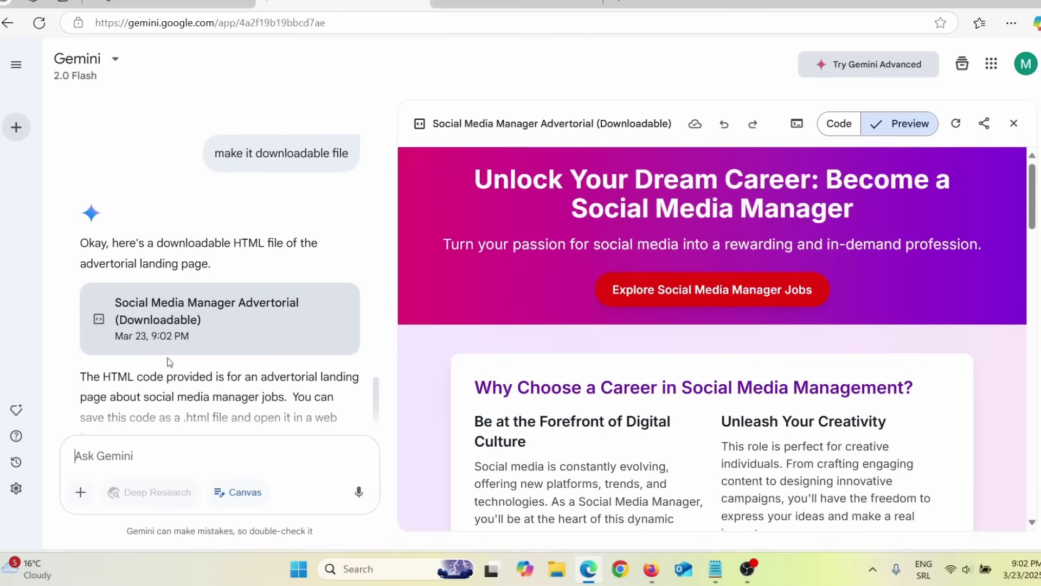
Read Gemini's reply about the downloadable HTML file and open the saved web page from the desktop.
{"action": "scroll", "coordinate": [209, 363], "scroll_direction": "down", "scroll_amount": 2}
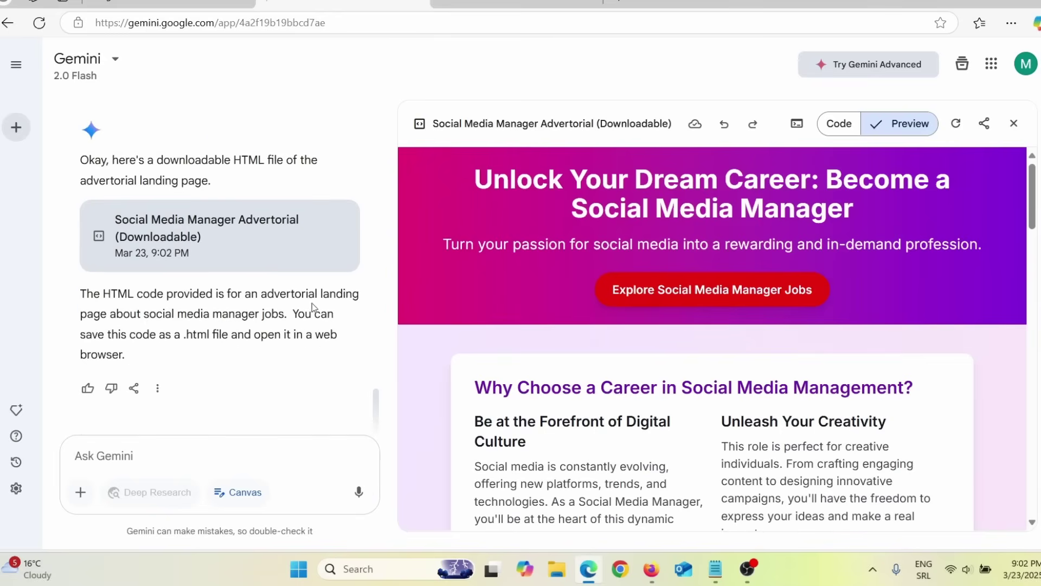
{"action": "scroll", "coordinate": [166, 312], "scroll_direction": "up", "scroll_amount": 2}
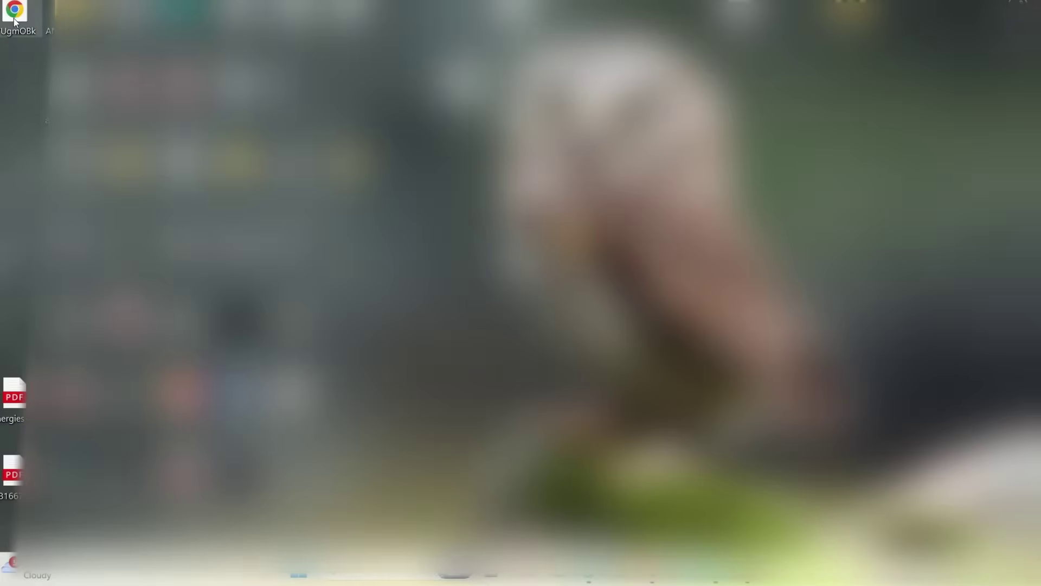
{"action": "double_click", "coordinate": [15, 21]}
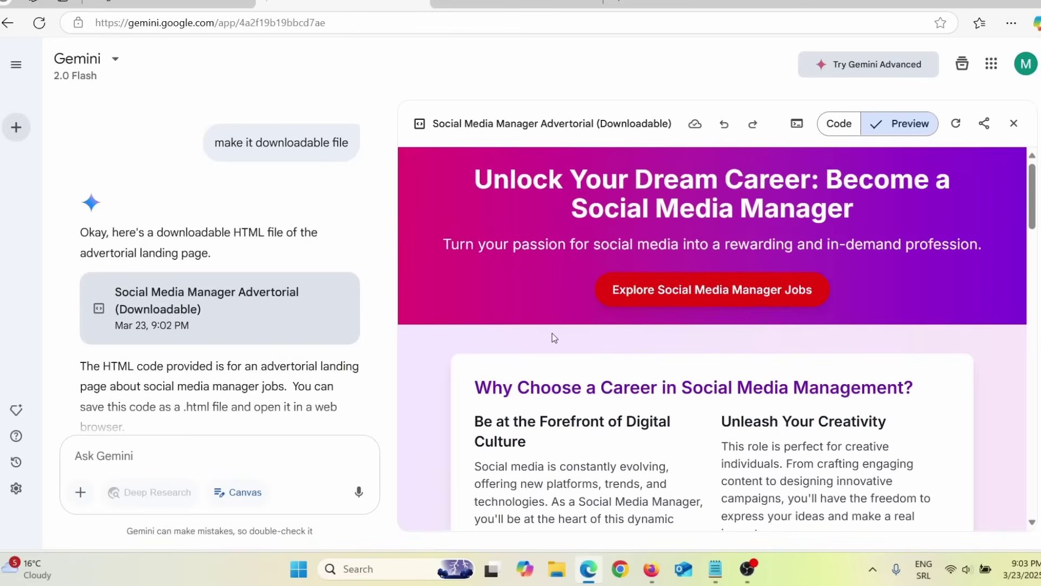
Copy the full code of the downloadable advertorial in Gemini Canvas and return to the header of its preview.
{"action": "scroll", "coordinate": [552, 333], "scroll_direction": "down", "scroll_amount": 5}
{"action": "scroll", "coordinate": [798, 401], "scroll_direction": "down", "scroll_amount": 2}
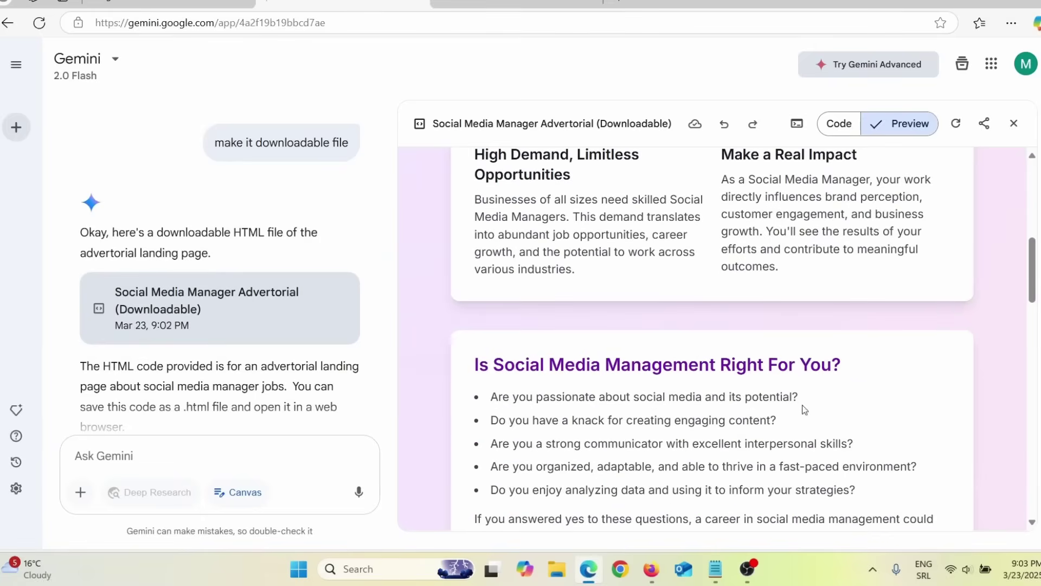
{"action": "left_click", "coordinate": [839, 124]}
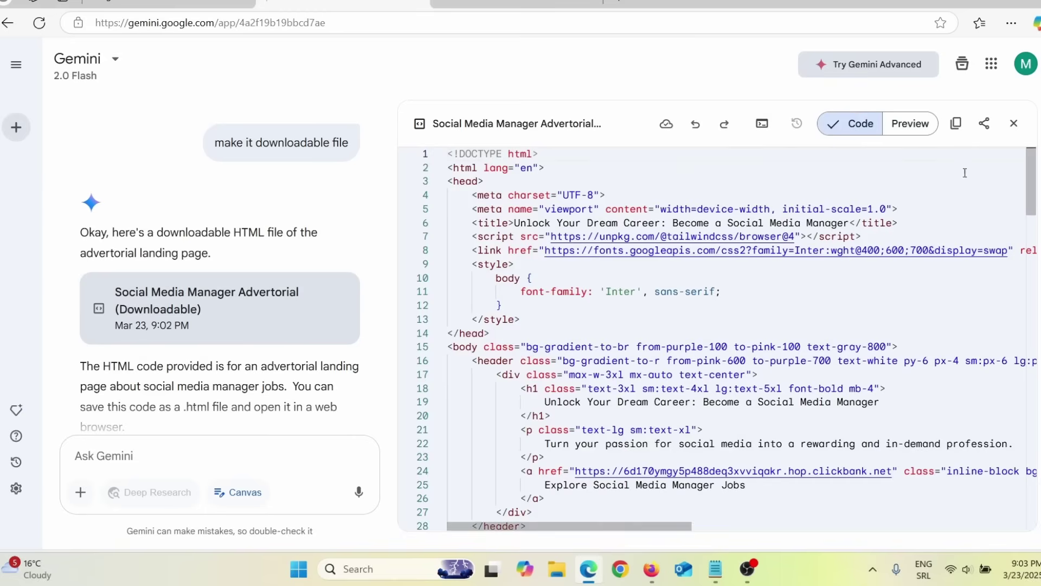
{"action": "left_click", "coordinate": [956, 124]}
{"action": "left_click", "coordinate": [910, 124]}
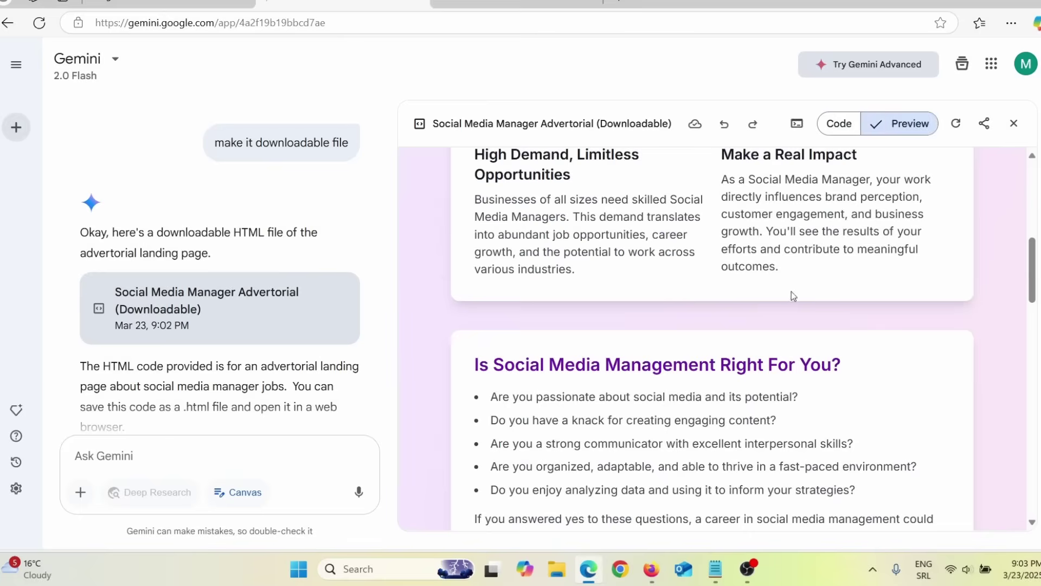
{"action": "scroll", "coordinate": [772, 367], "scroll_direction": "up", "scroll_amount": 8}
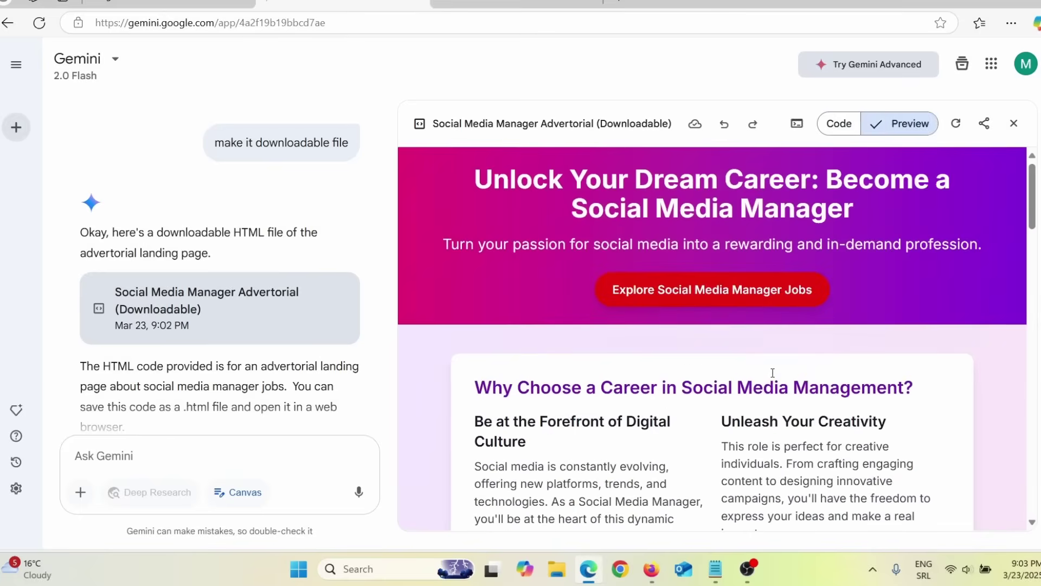